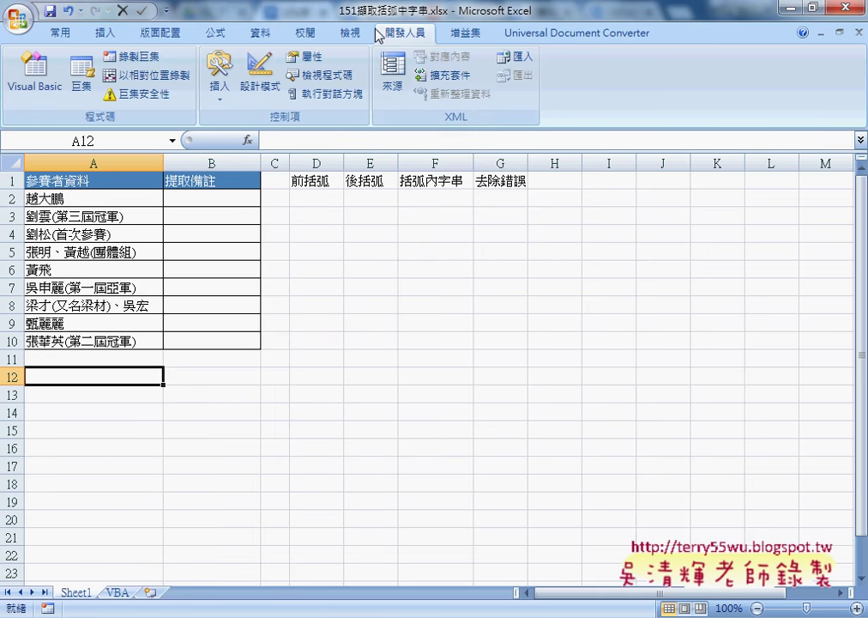
# - Look over the entries in B2 and B3, then select D2 for a helper formula
pyautogui.click(234, 199)
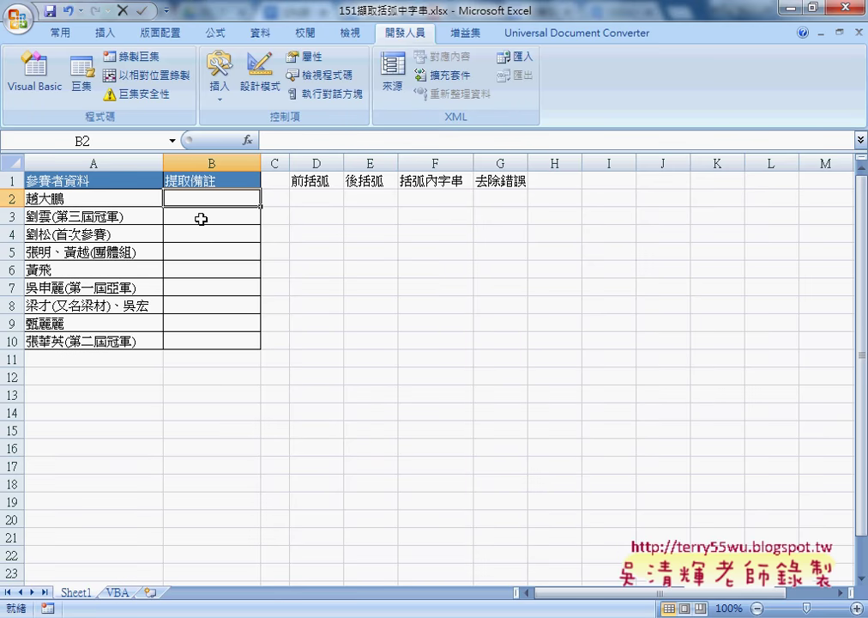
pyautogui.click(201, 218)
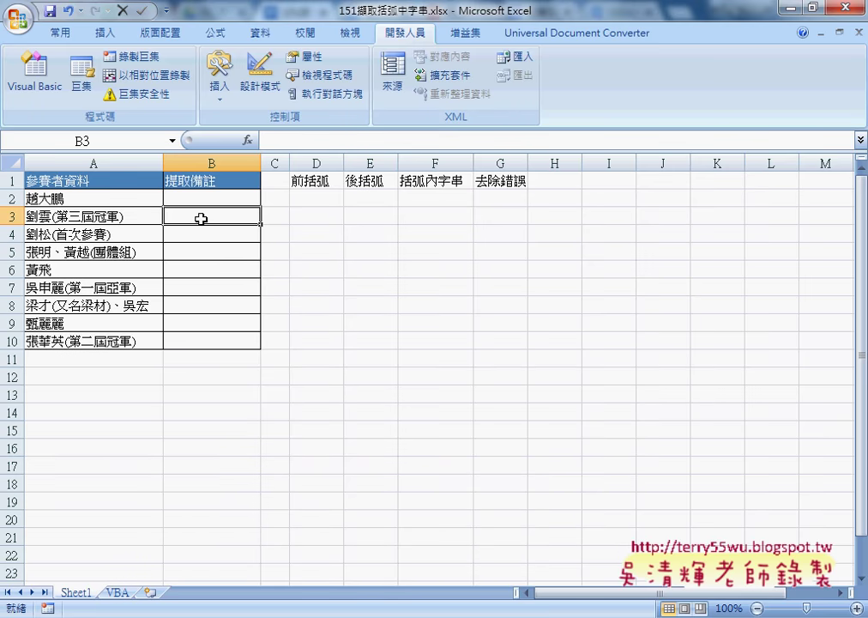
pyautogui.click(221, 195)
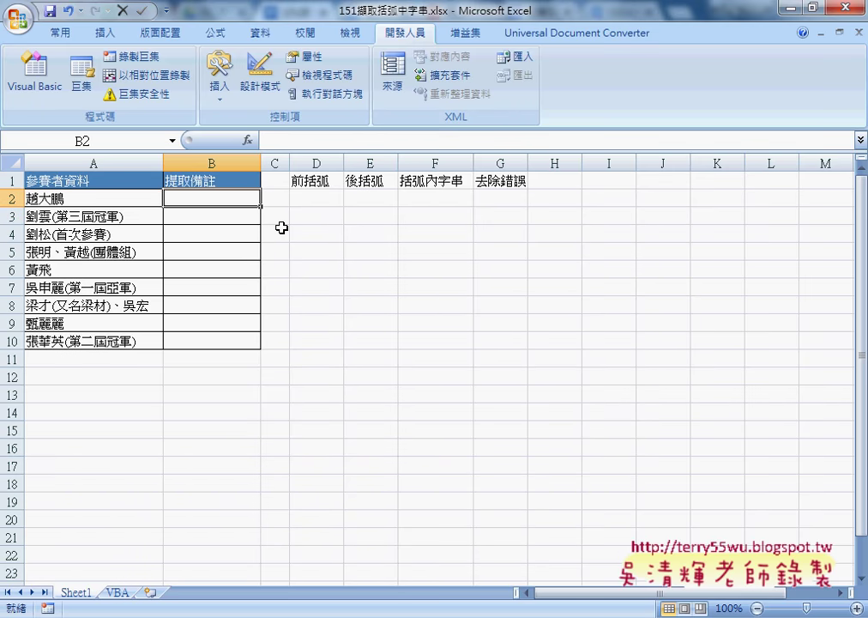
pyautogui.click(316, 195)
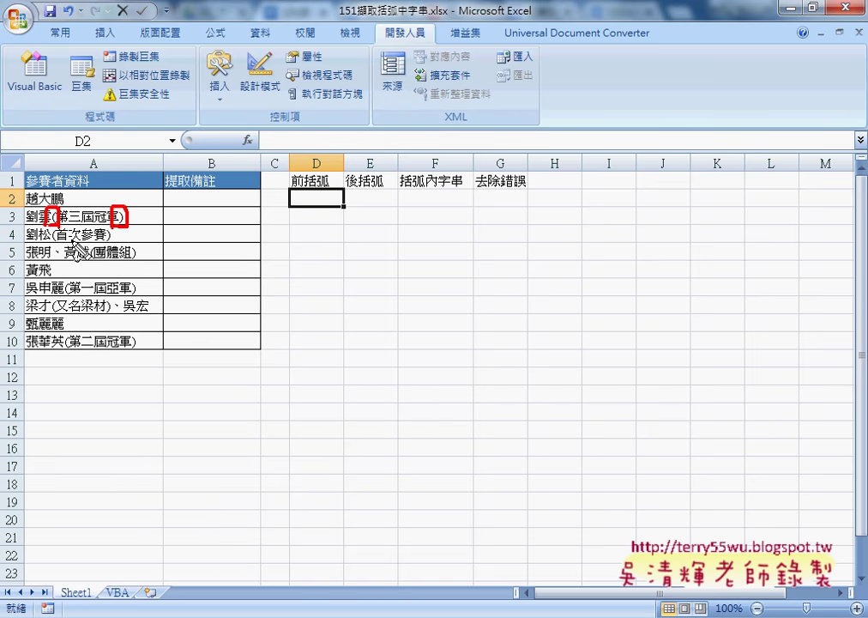
pyautogui.moveTo(55, 225); pyautogui.dragTo(116, 227)
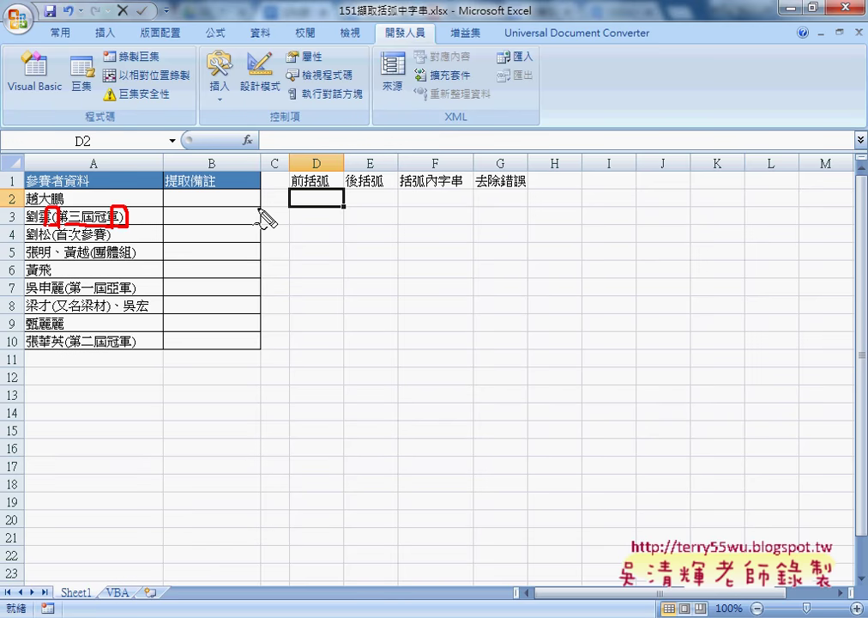
pyautogui.press('Escape')
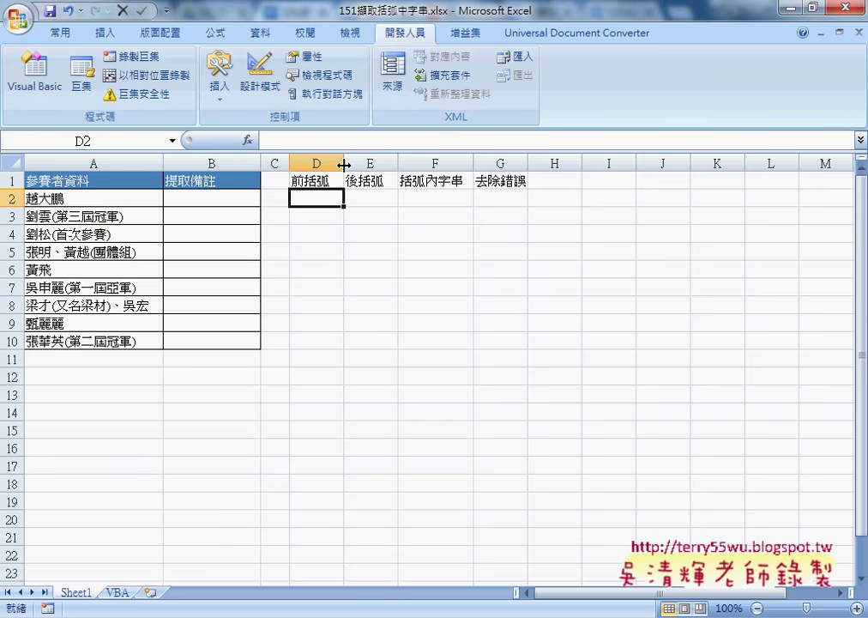
# - Start Insert Function for D2, then cancel it
pyautogui.click(252, 141)
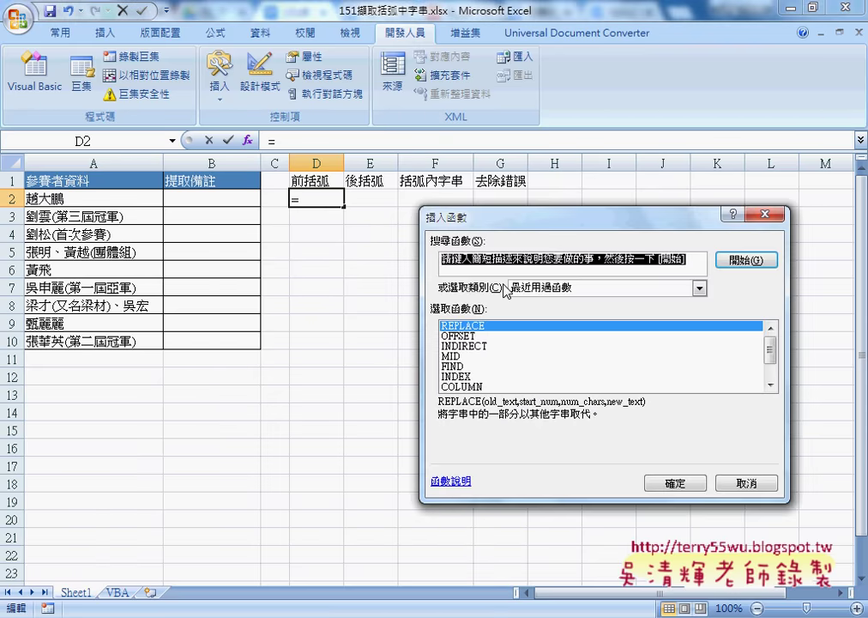
pyautogui.moveTo(560, 215); pyautogui.dragTo(537, 136)
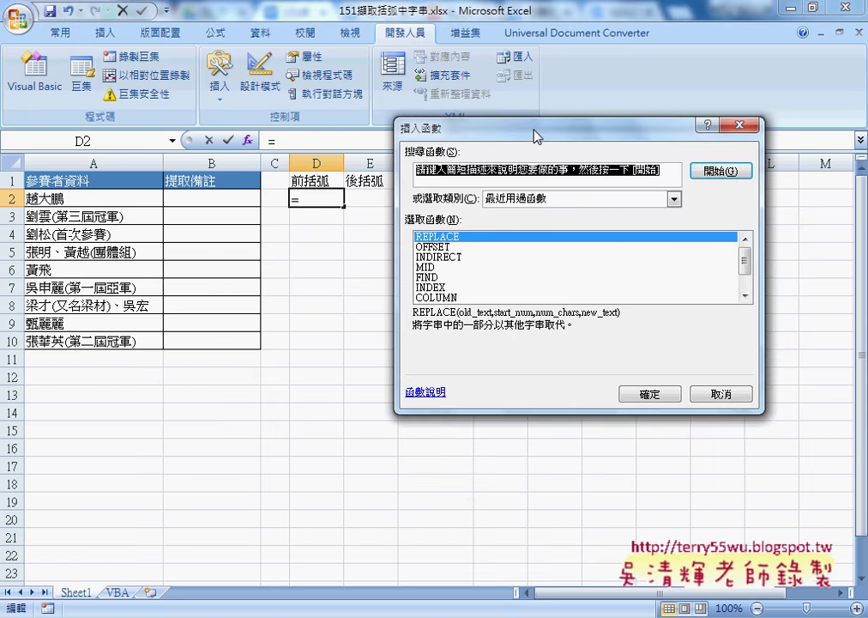
pyautogui.click(550, 198)
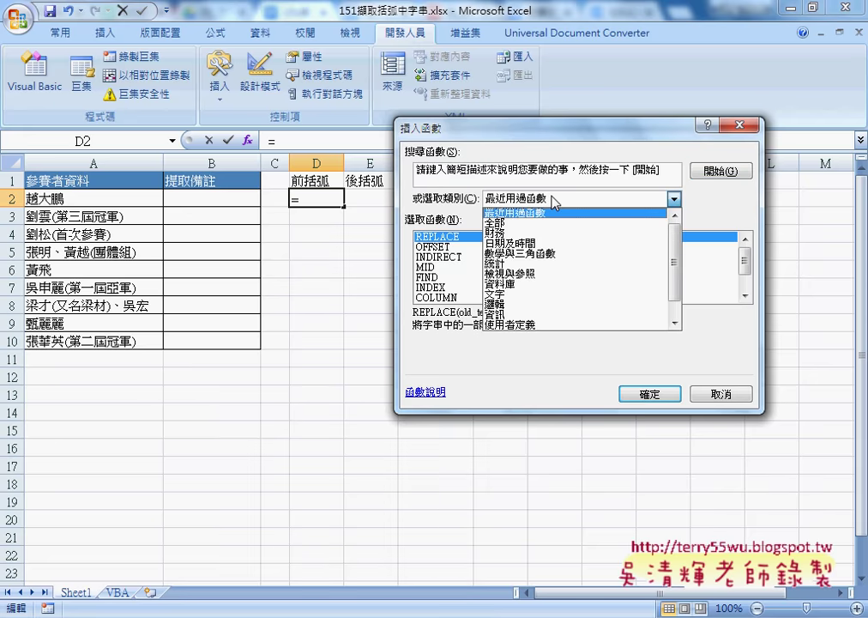
pyautogui.click(722, 393)
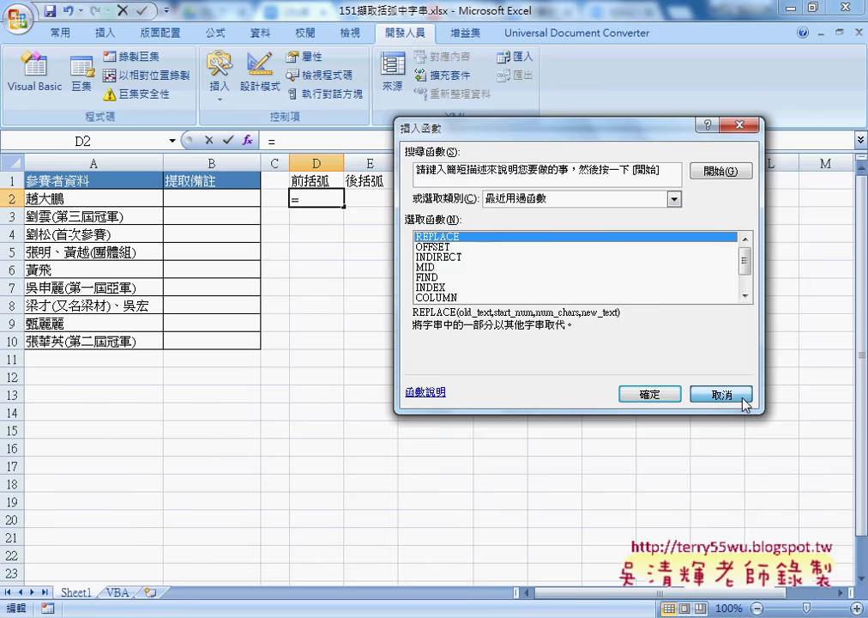
pyautogui.click(722, 394)
# - For D3, list the Text category functions in Insert Function, comparing FIND and SEARCH
pyautogui.click(319, 215)
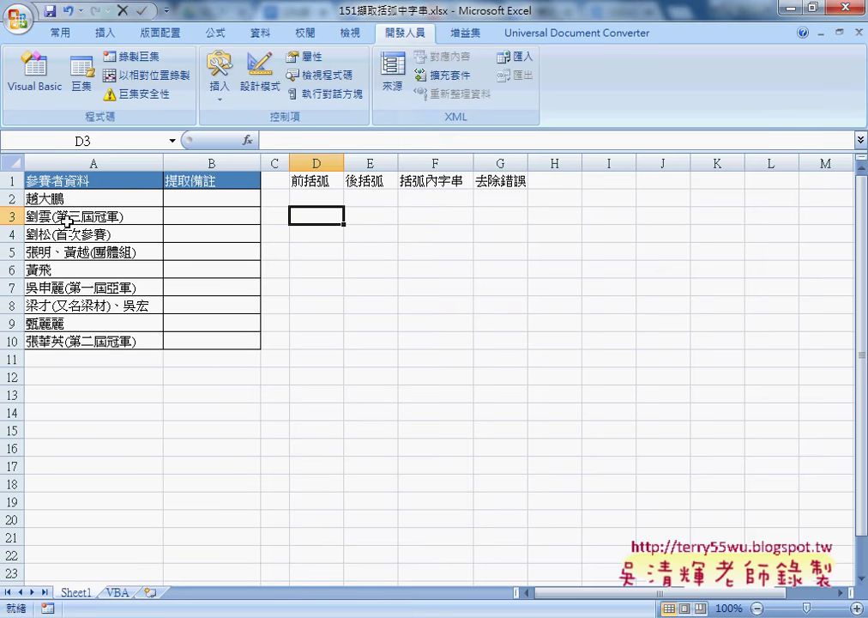
pyautogui.click(247, 139)
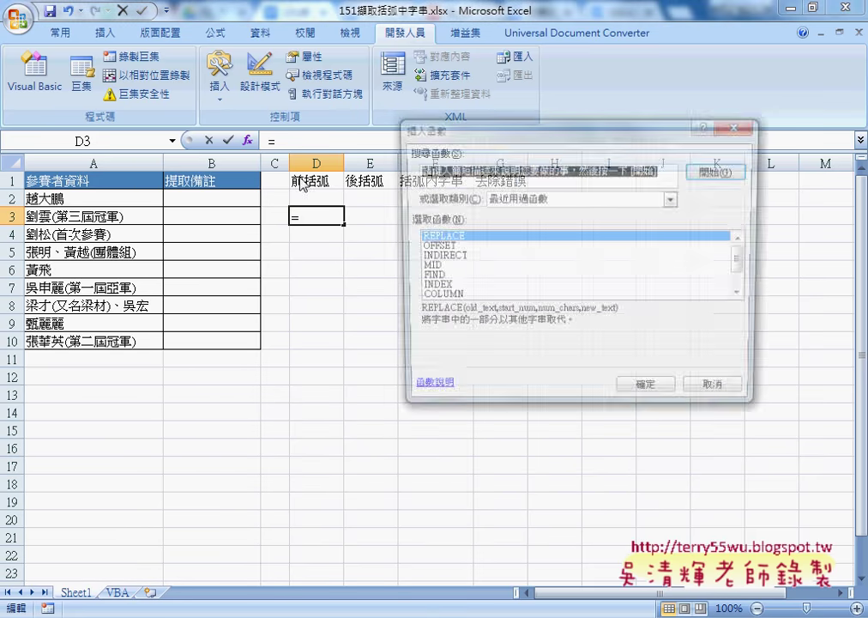
pyautogui.click(560, 199)
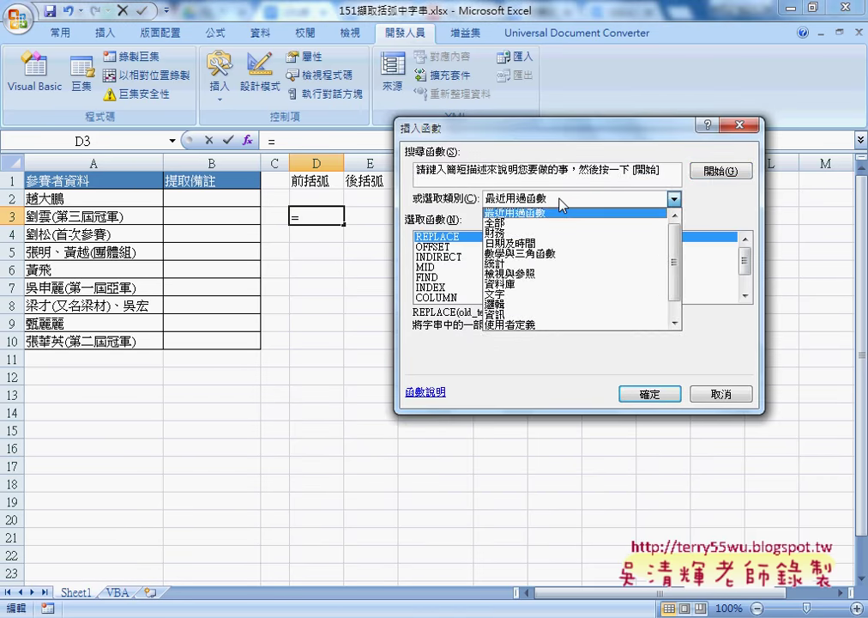
pyautogui.click(549, 294)
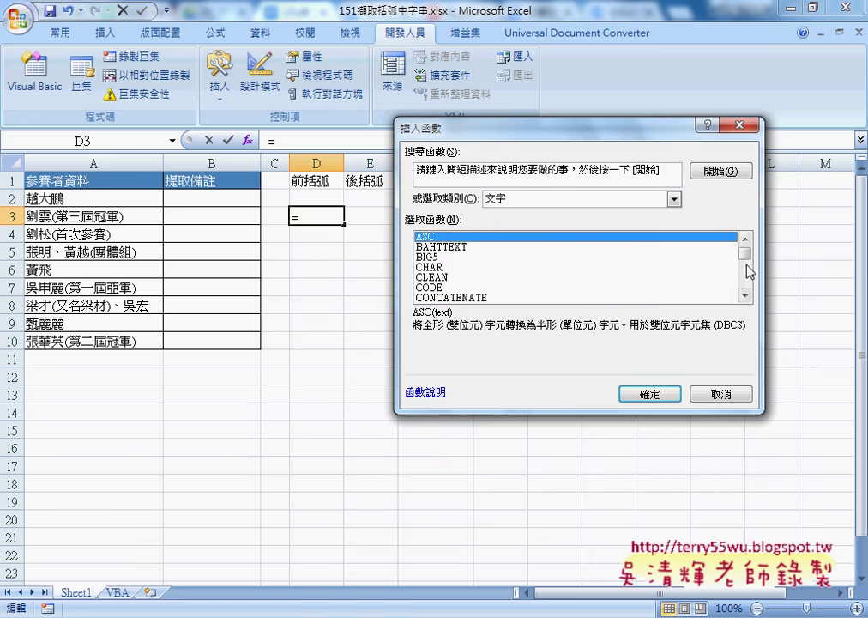
pyautogui.moveTo(745, 249); pyautogui.dragTo(746, 269)
pyautogui.click(454, 257)
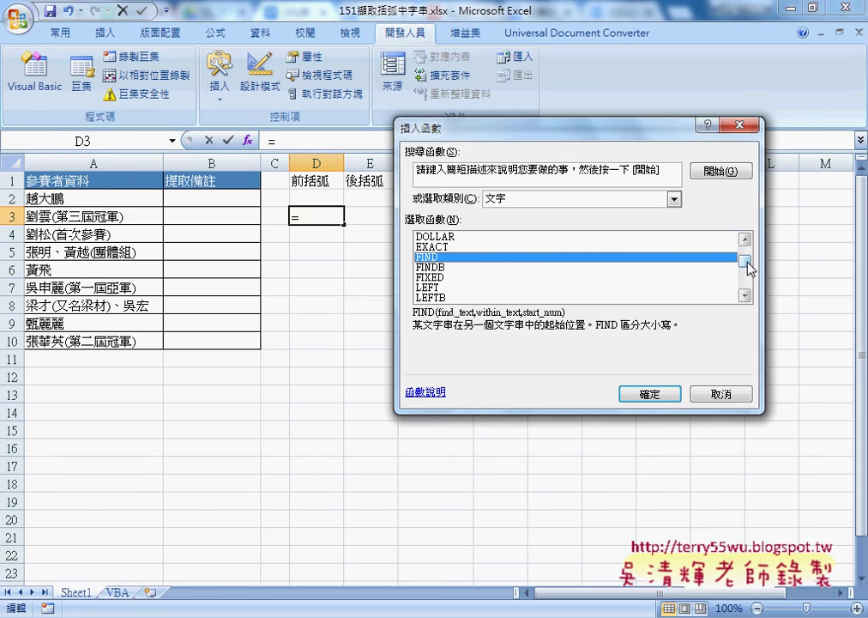
pyautogui.click(746, 269)
pyautogui.moveTo(746, 268); pyautogui.dragTo(746, 275)
pyautogui.click(443, 288)
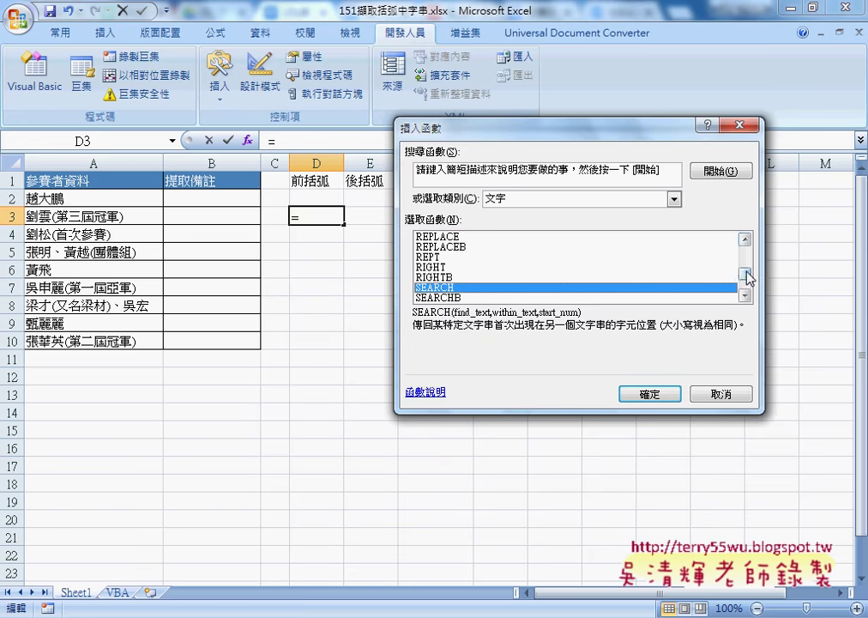
# - Scroll the Text function list and choose FIND
pyautogui.click(745, 240)
pyautogui.doubleClick(745, 239)
pyautogui.doubleClick(745, 239)
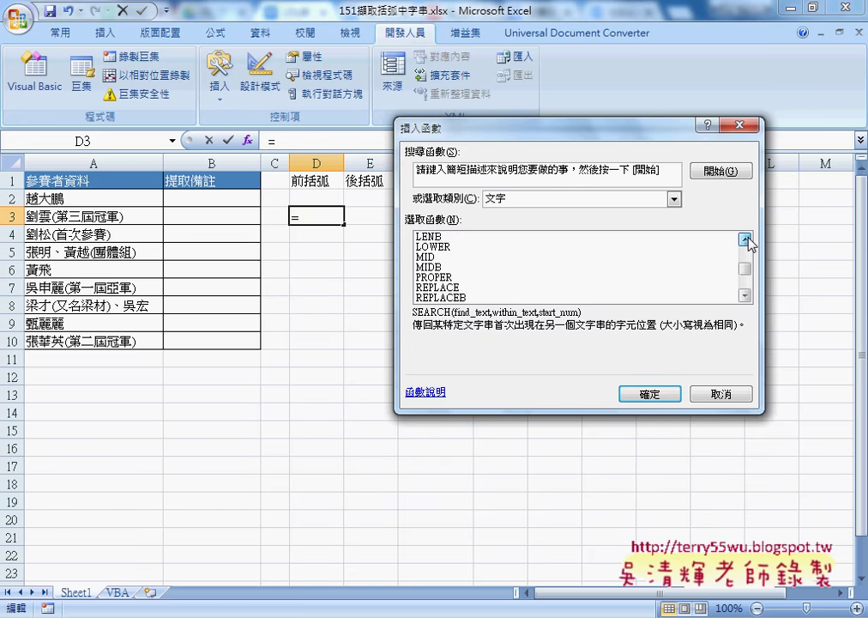
pyautogui.doubleClick(745, 239)
pyautogui.doubleClick(745, 239)
pyautogui.click(746, 240)
pyautogui.click(745, 239)
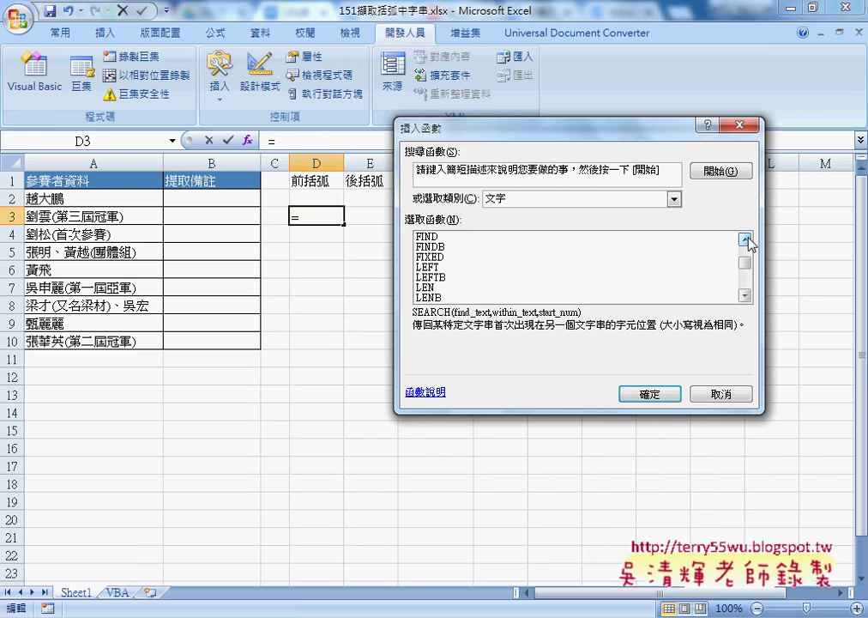
pyautogui.click(745, 239)
pyautogui.click(437, 247)
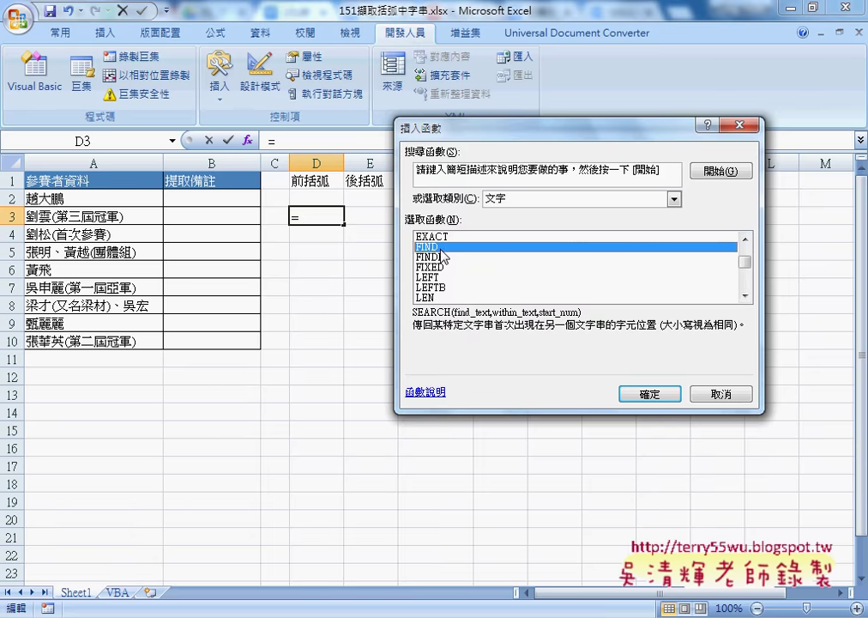
# - Enter =FIND("(",A3) in D3, with ( as Find_text and A3 as Within_text
pyautogui.click(652, 399)
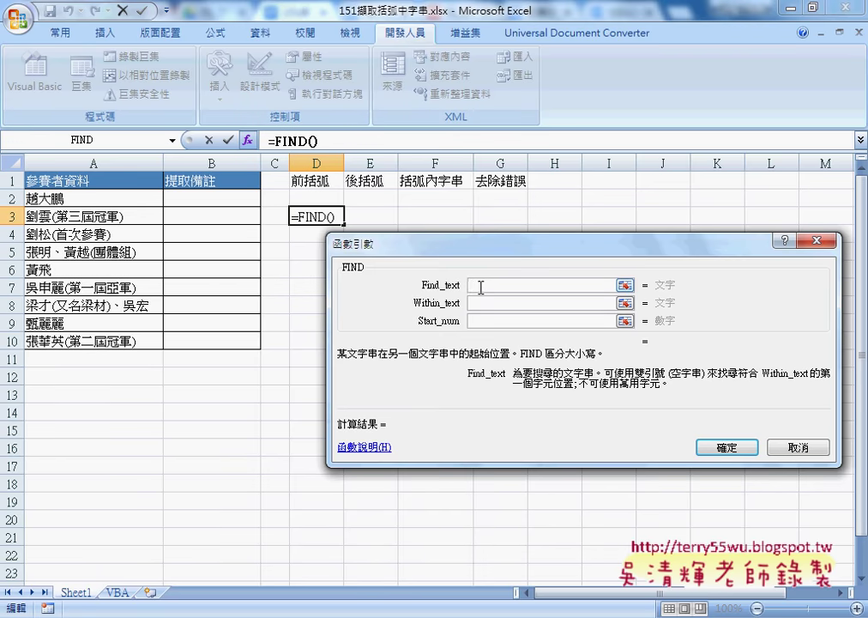
pyautogui.write('(')
pyautogui.click(485, 302)
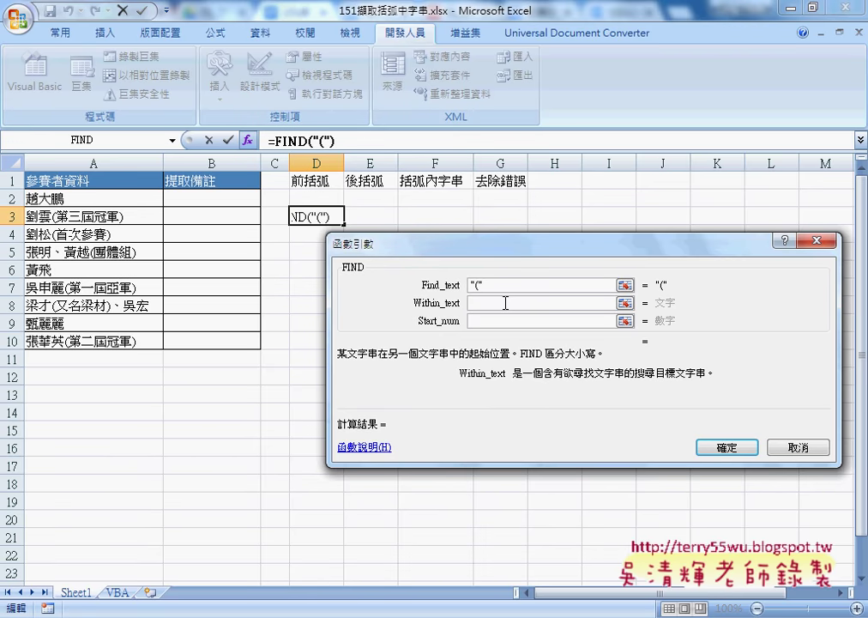
pyautogui.click(109, 217)
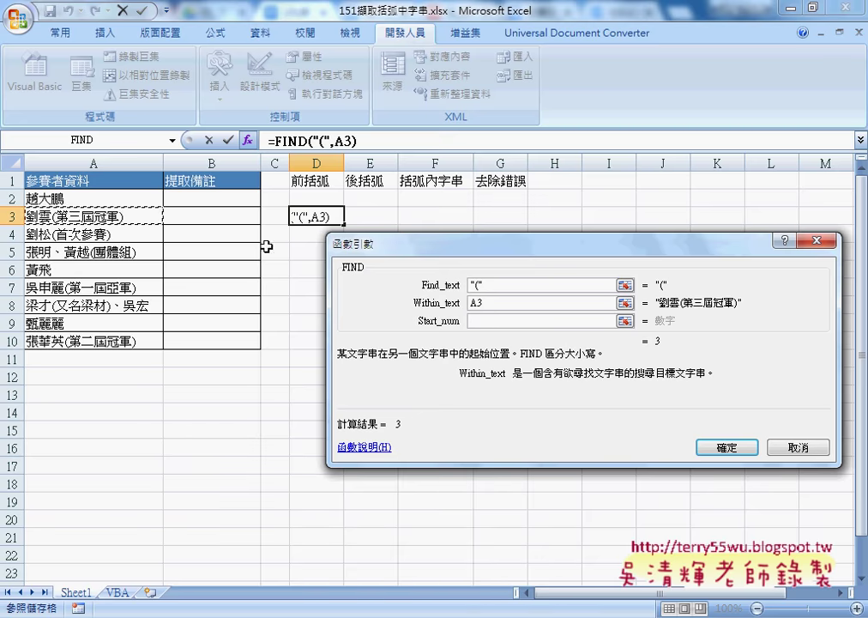
pyautogui.click(729, 452)
# - Fill the FIND formula down to D10 and widen column D to show the results
pyautogui.moveTo(344, 225); pyautogui.dragTo(343, 342)
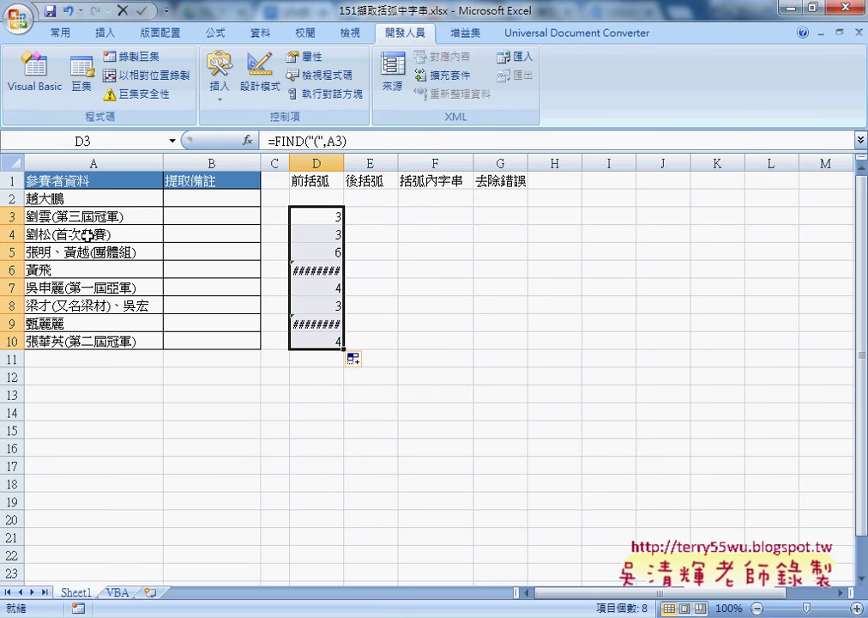
pyautogui.moveTo(344, 164); pyautogui.dragTo(364, 164)
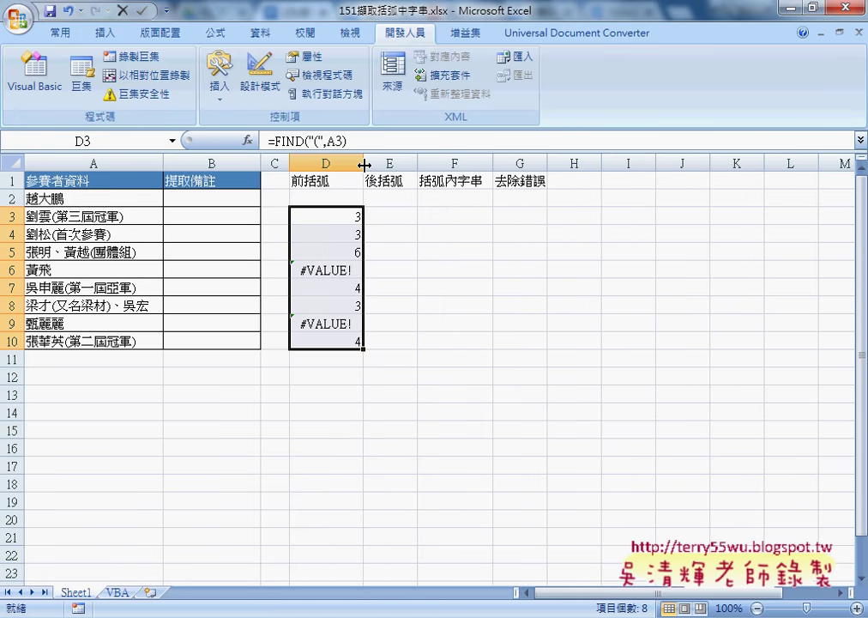
pyautogui.click(345, 270)
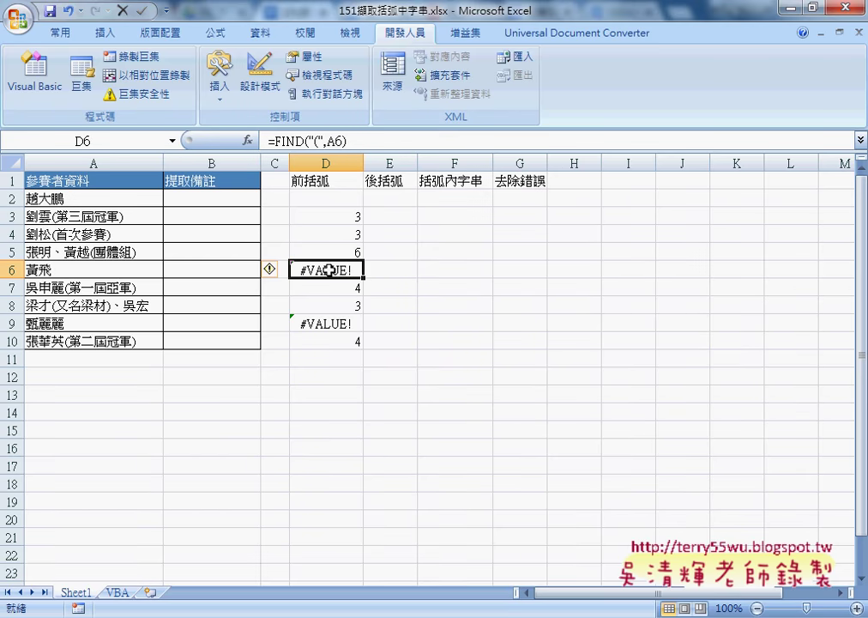
# - Extend the opening-parenthesis formula up into D2 and check D2's formula
pyautogui.click(356, 218)
pyautogui.moveTo(361, 222); pyautogui.dragTo(359, 203)
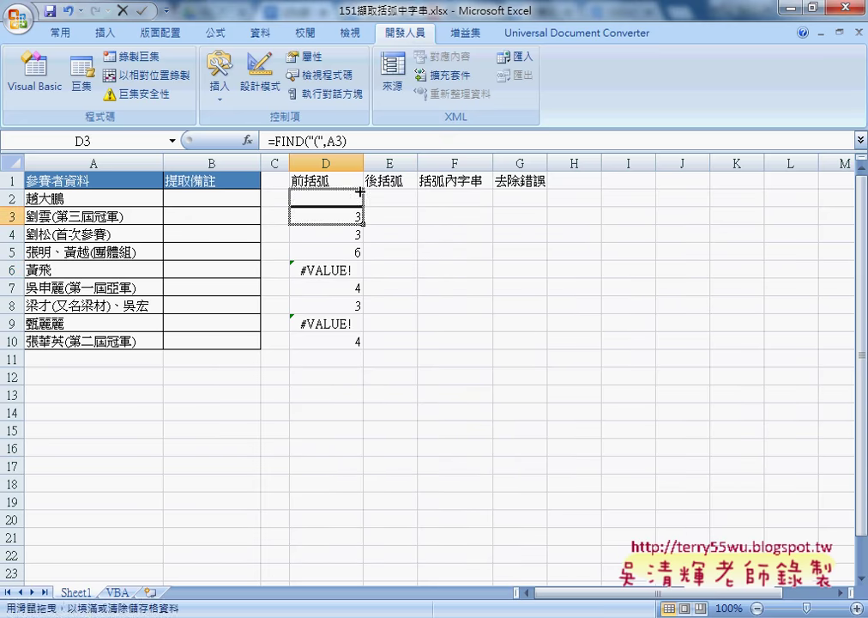
pyautogui.click(388, 195)
pyautogui.click(346, 198)
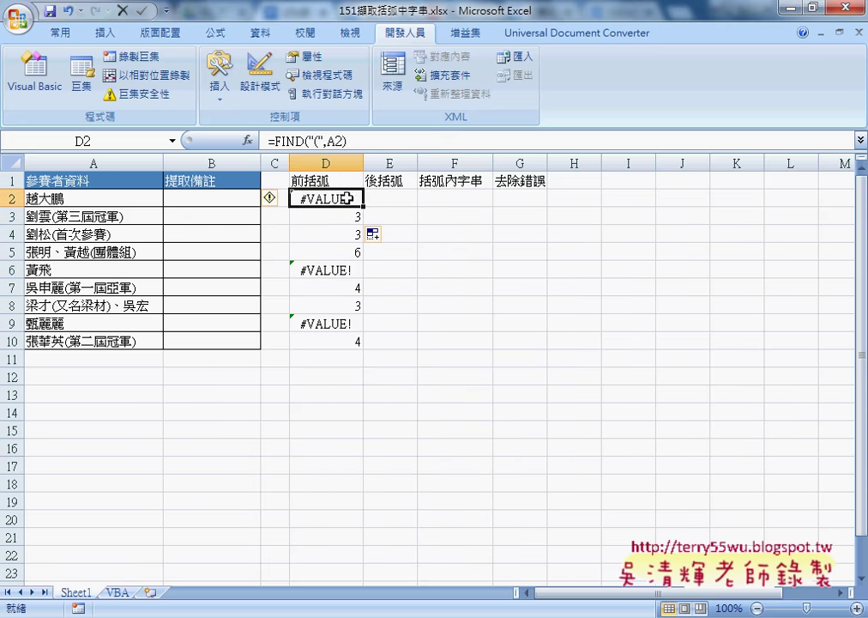
pyautogui.click(348, 137)
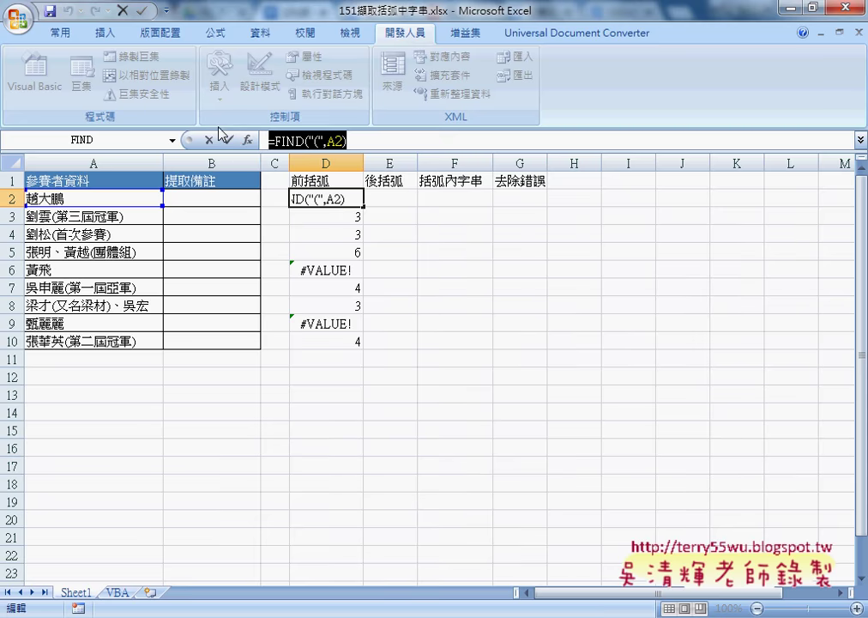
# - Put =FIND(")",A2) in E2 by pasting D2's formula and changing the bracket
pyautogui.press('Escape')
pyautogui.press('Right')
pyautogui.click(314, 139)
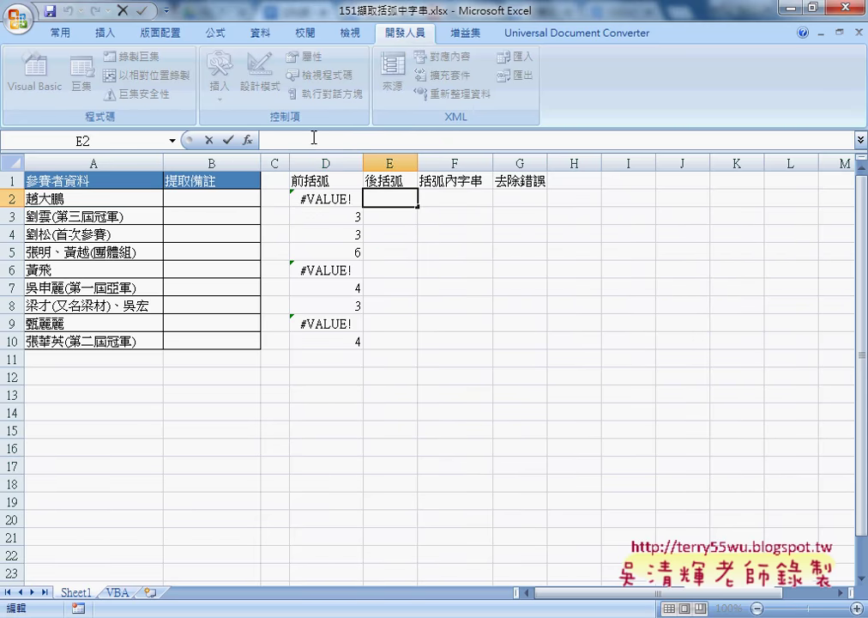
pyautogui.hotkey('ctrl', 'v')
pyautogui.click(315, 140)
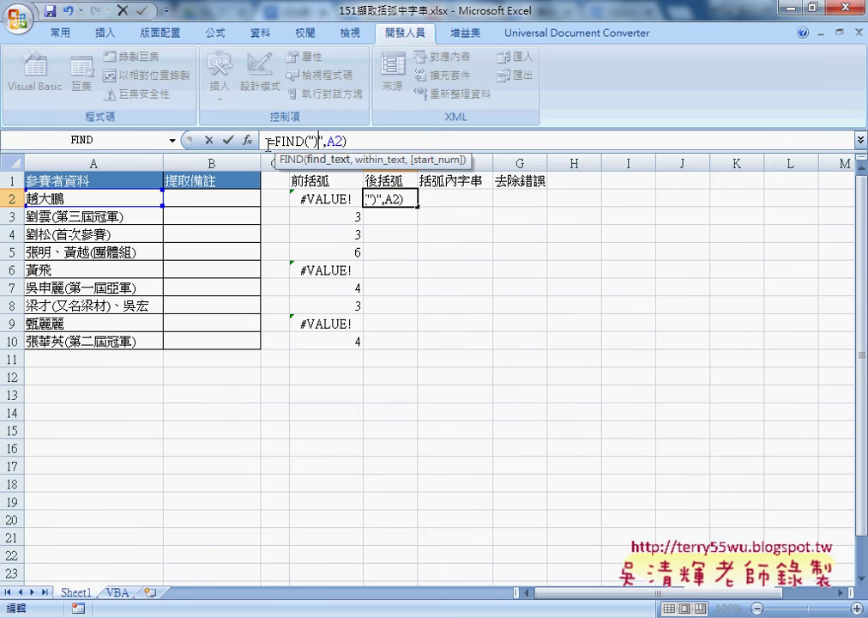
pyautogui.click(228, 140)
# - Fill the closing-parenthesis formula down to E10 and compare the D2 and E2 errors
pyautogui.moveTo(423, 206)
pyautogui.mouseDown()
pyautogui.moveTo(425, 282)
pyautogui.moveTo(495, 350)
pyautogui.mouseUp()
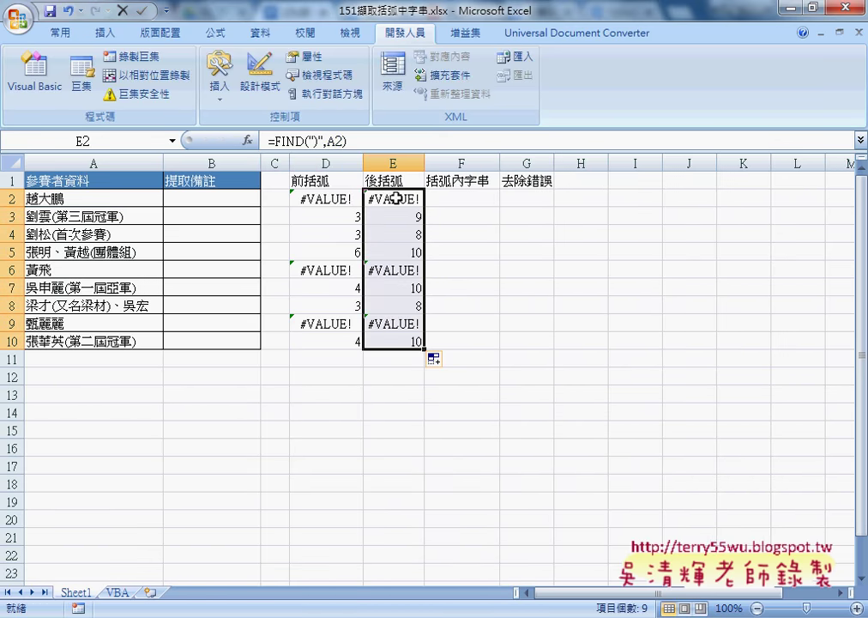
pyautogui.click(111, 198)
pyautogui.moveTo(344, 196); pyautogui.dragTo(396, 194)
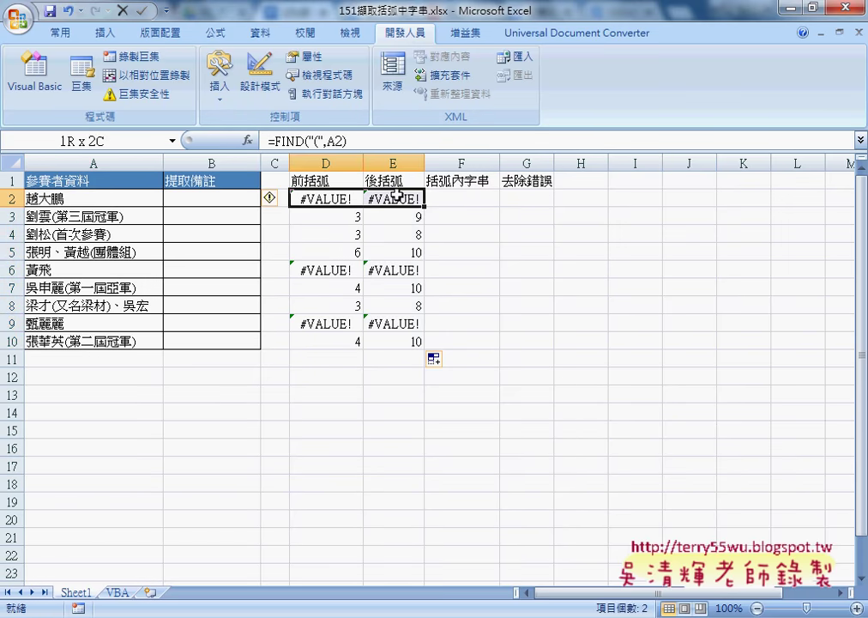
pyautogui.click(459, 199)
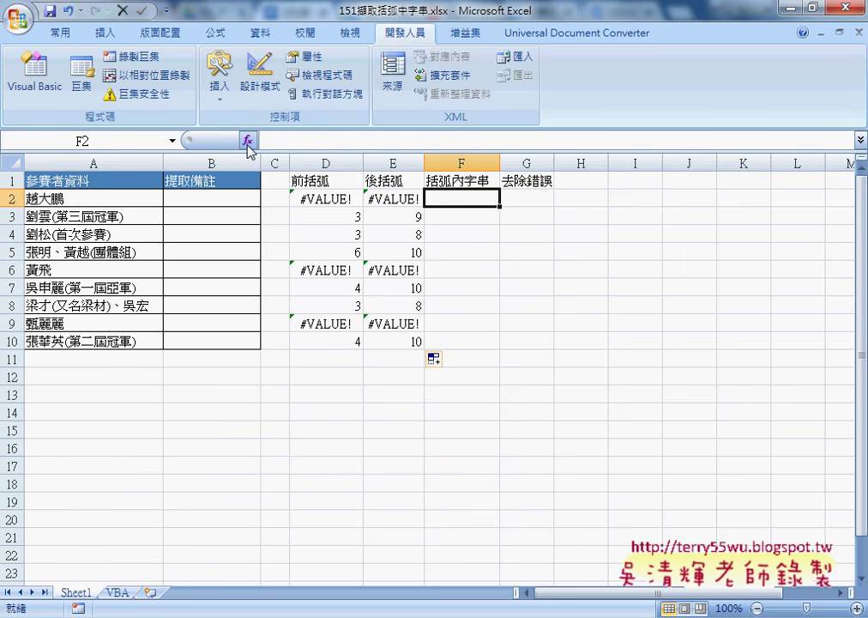
# - In F3, insert MID with Text A3 and Start_num D3+1
pyautogui.click(473, 219)
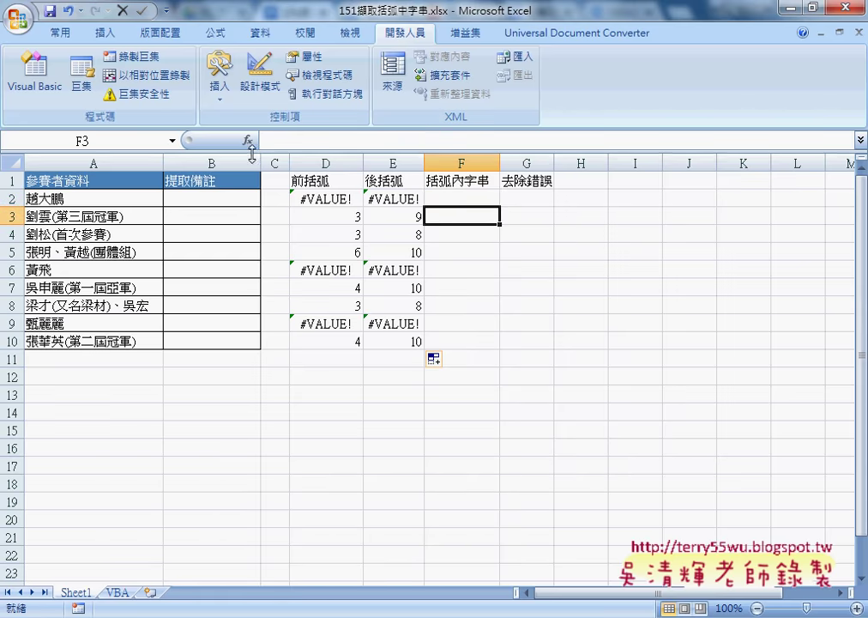
pyautogui.click(247, 139)
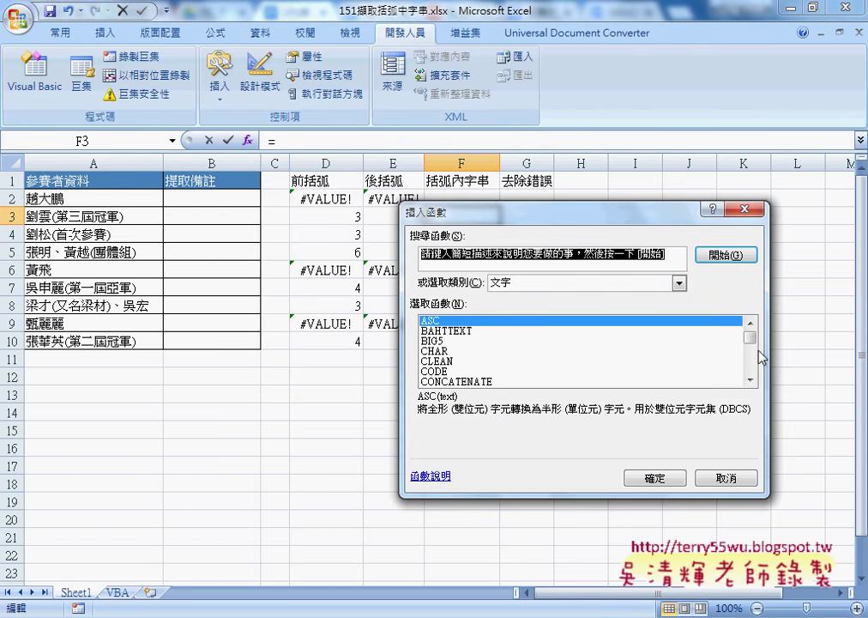
pyautogui.moveTo(750, 340); pyautogui.dragTo(750, 355)
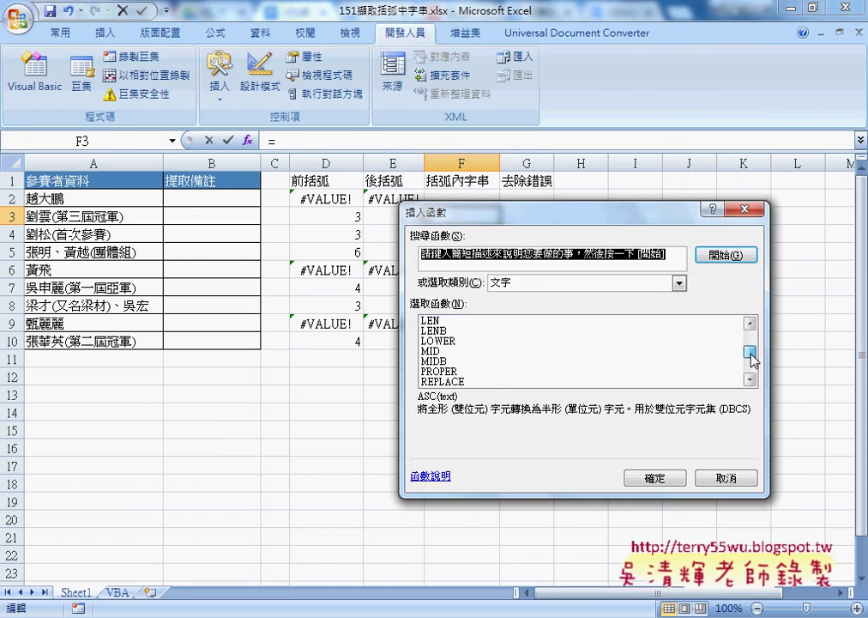
pyautogui.click(443, 351)
pyautogui.doubleClick(443, 351)
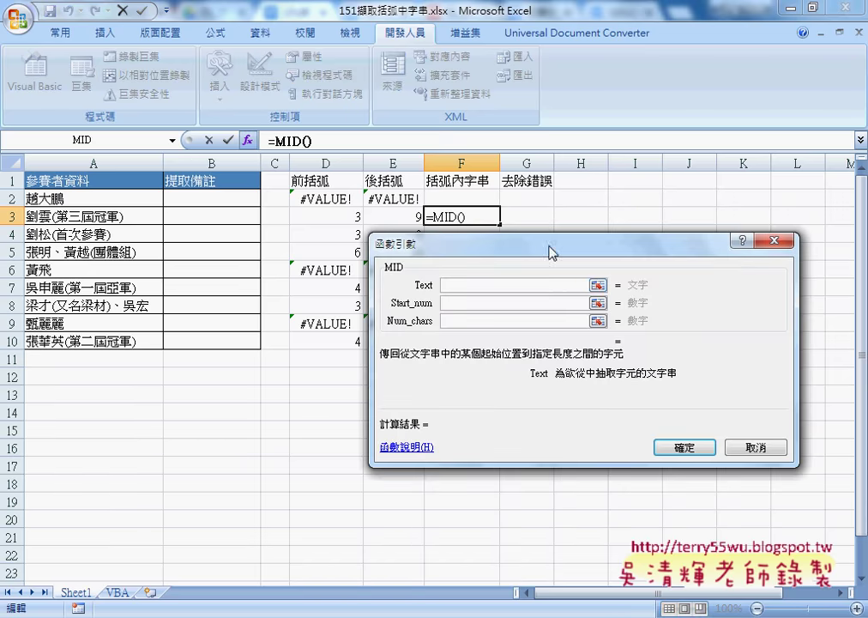
pyautogui.moveTo(549, 249); pyautogui.dragTo(606, 275)
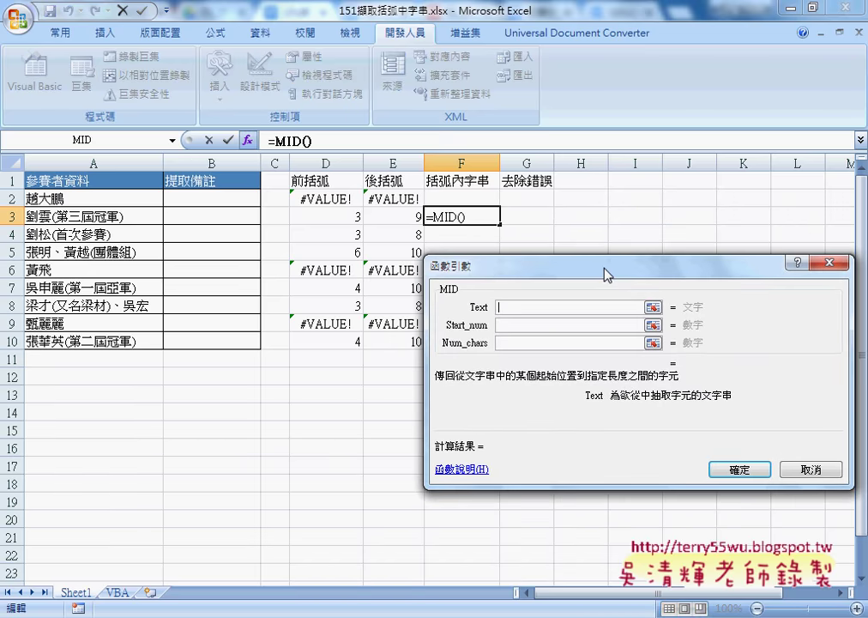
pyautogui.click(89, 217)
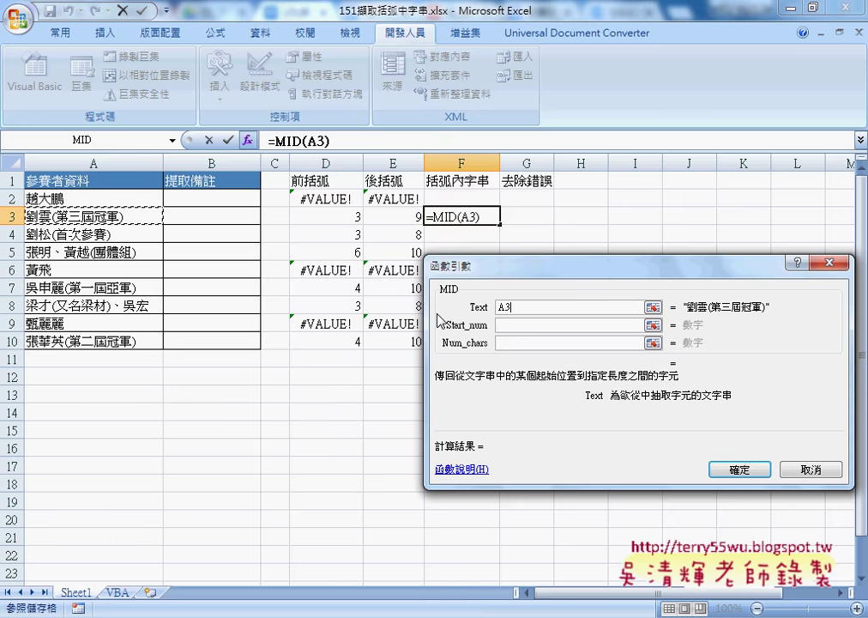
pyautogui.click(507, 326)
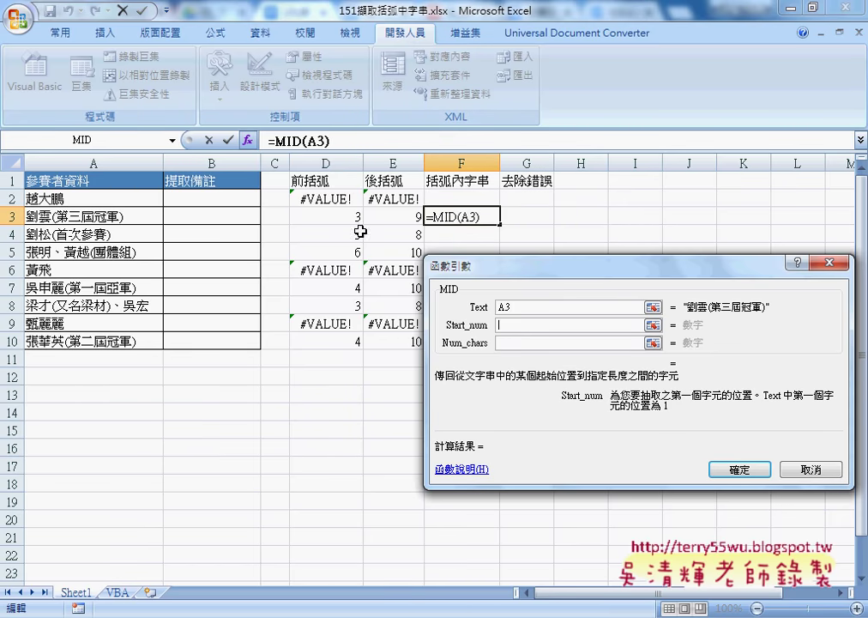
pyautogui.click(335, 219)
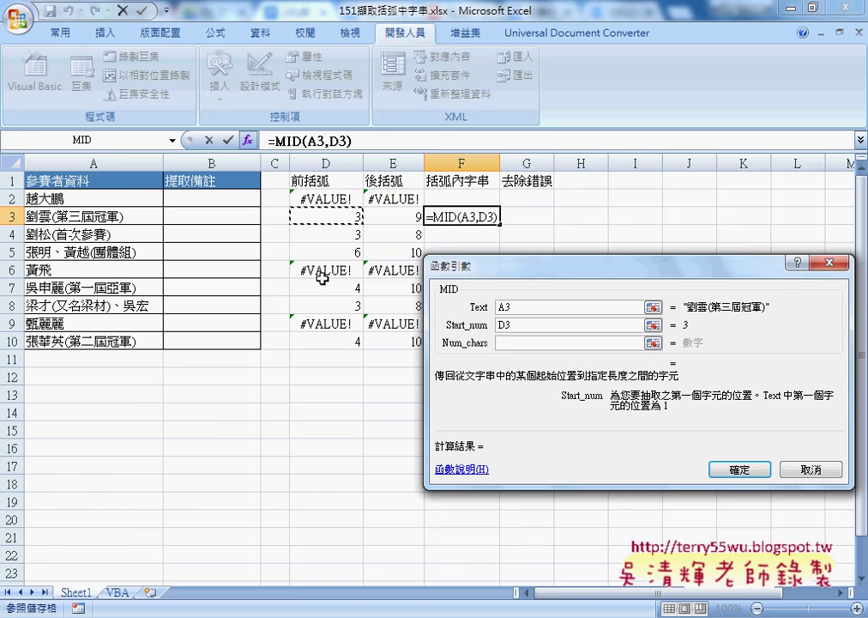
pyautogui.write('+')
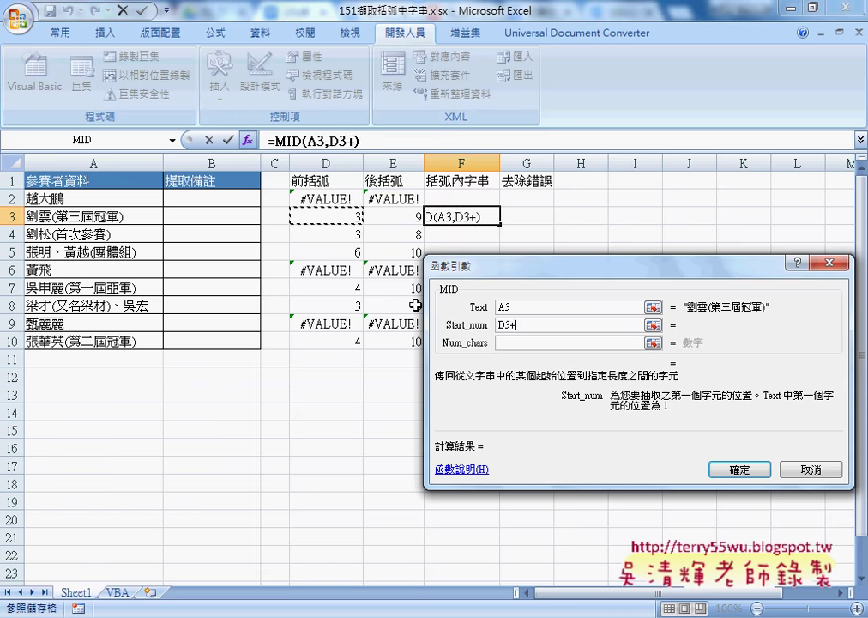
pyautogui.write('1')
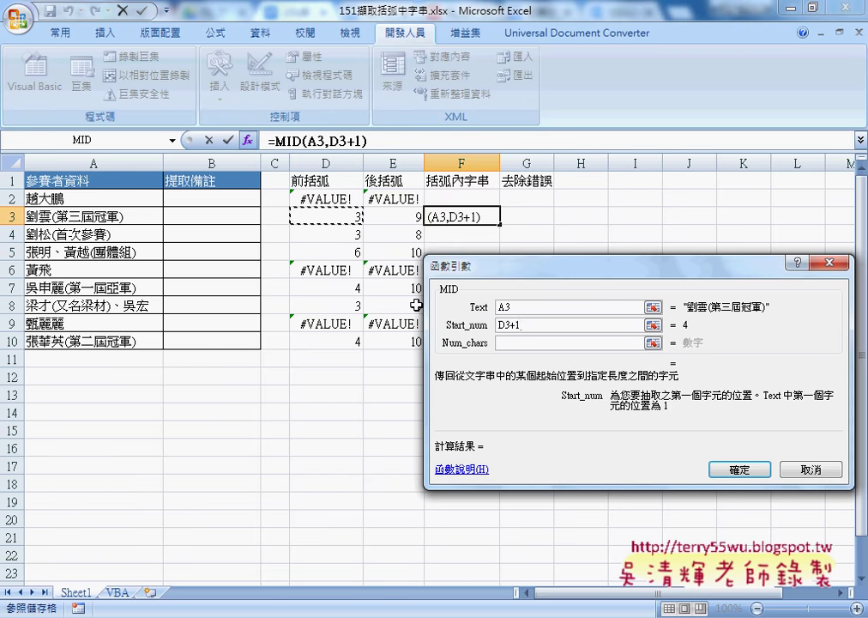
pyautogui.press('Tab')
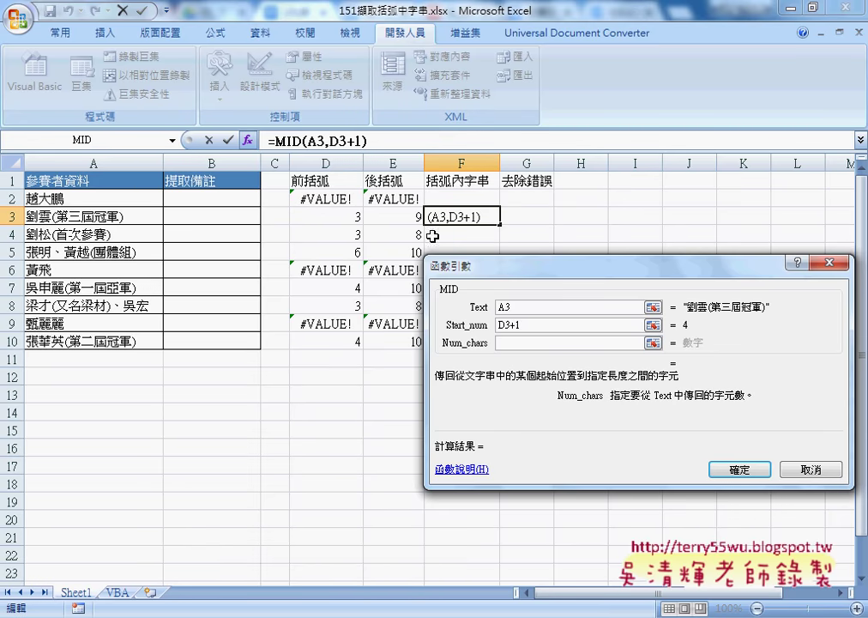
# - Set Num_chars to E3-D3-1 and confirm =MID(A3,D3+1,E3-D3-1)
pyautogui.click(412, 217)
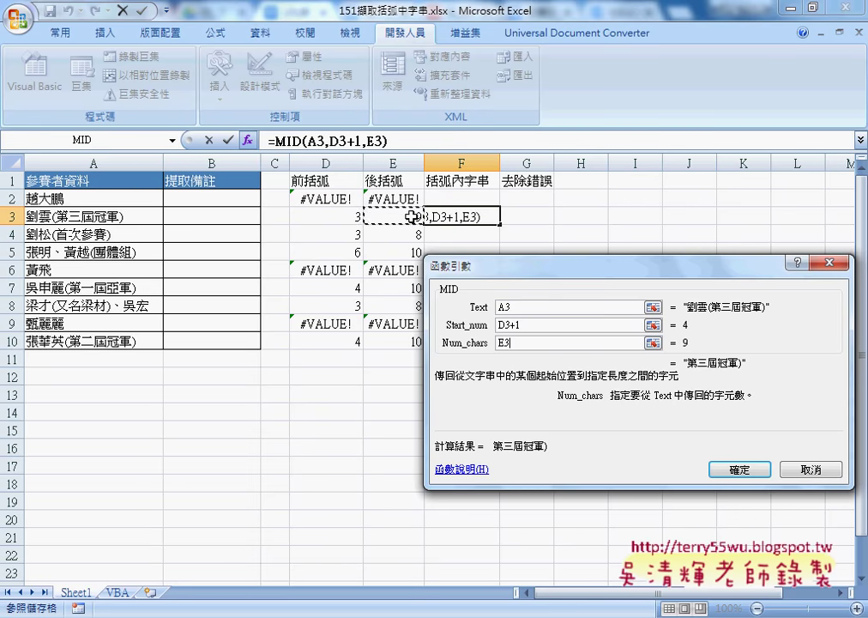
pyautogui.write('-')
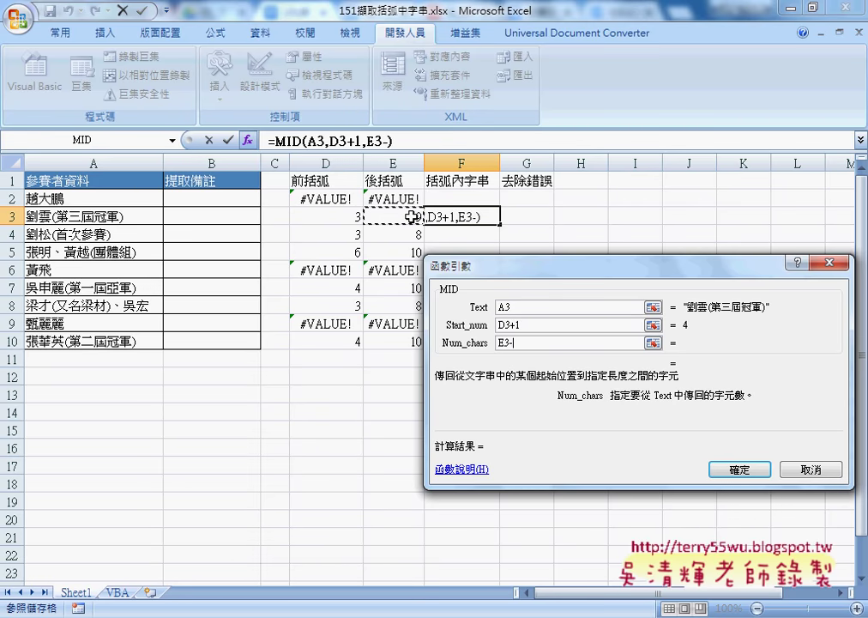
pyautogui.click(343, 217)
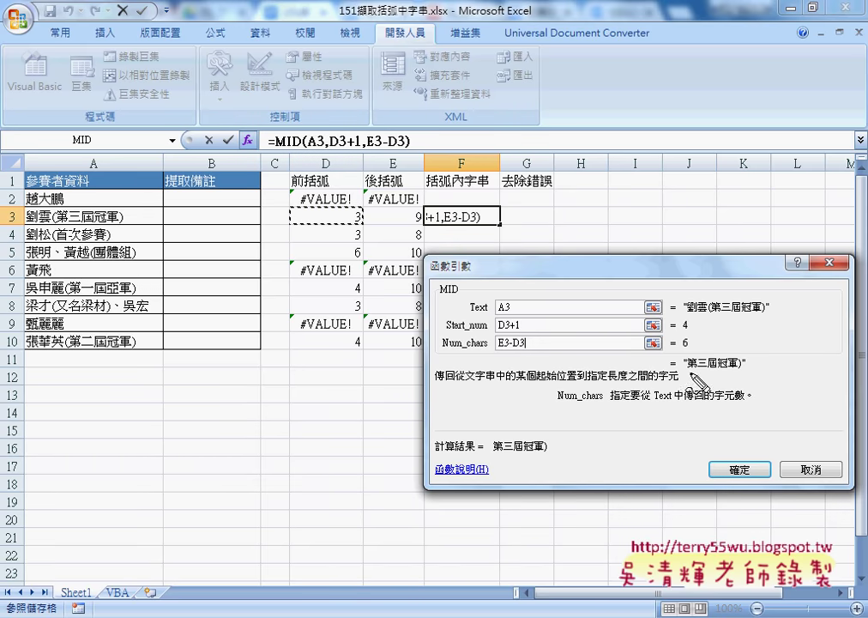
pyautogui.moveTo(687, 373); pyautogui.dragTo(744, 373)
pyautogui.moveTo(689, 375); pyautogui.dragTo(746, 374)
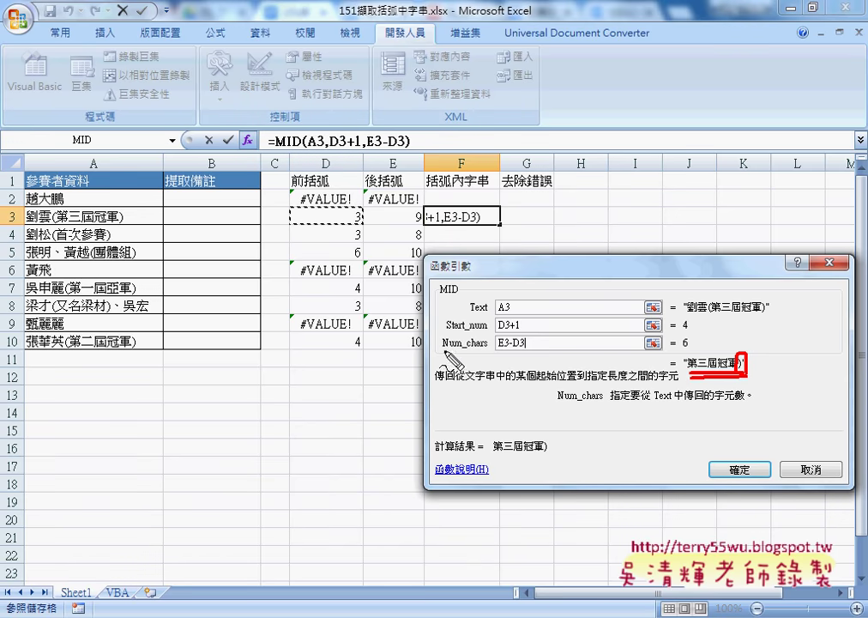
pyautogui.moveTo(443, 349); pyautogui.dragTo(481, 347)
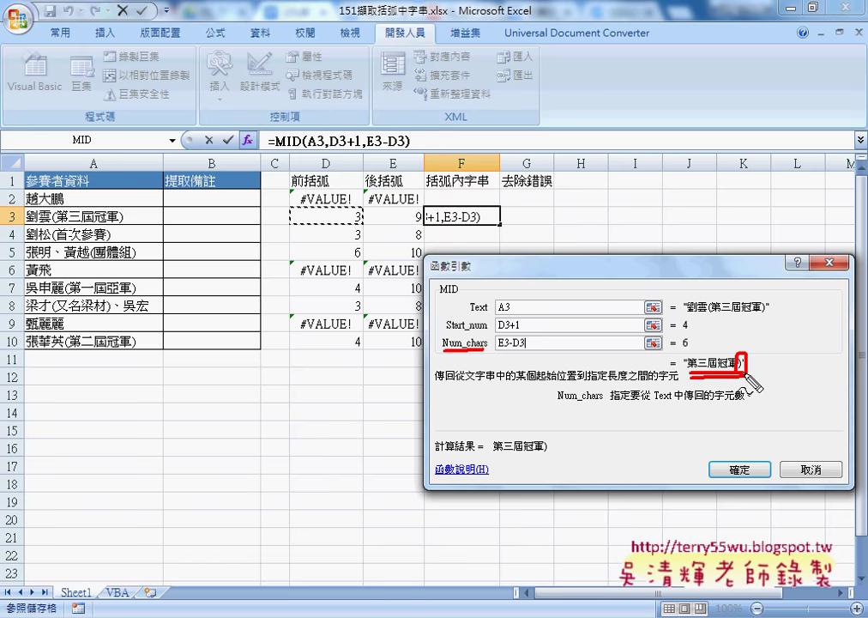
pyautogui.press('Escape')
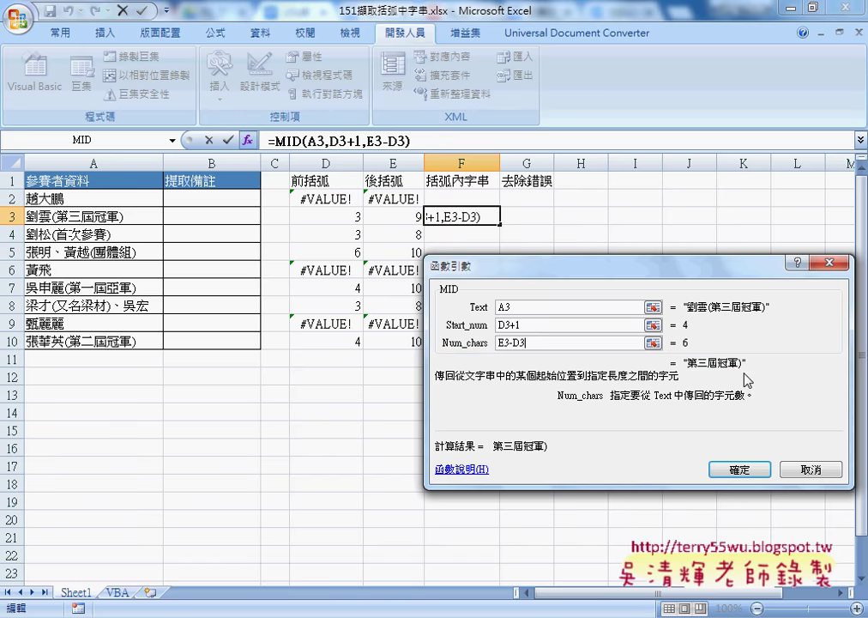
pyautogui.write('-1')
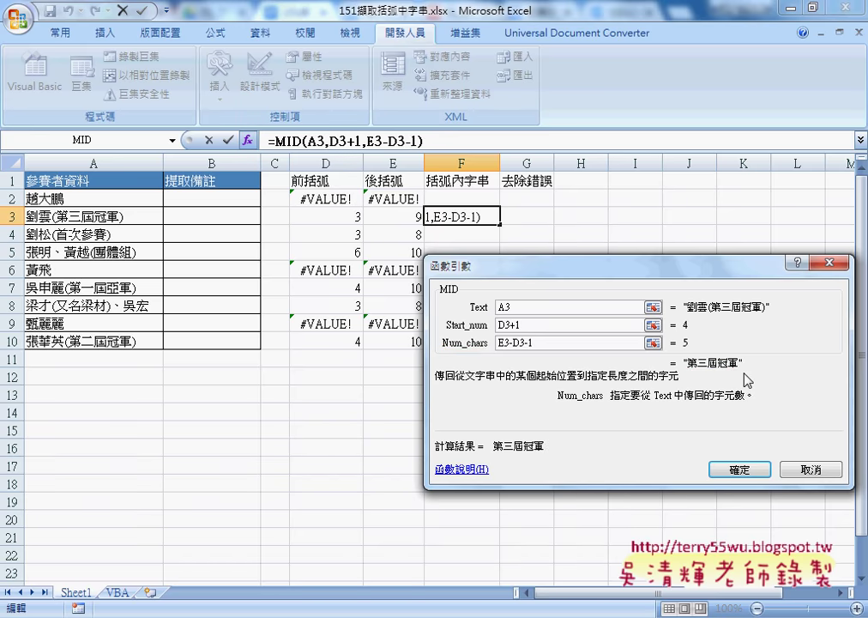
pyautogui.click(759, 468)
# - Fill the MID formula down to F10 and inspect the copies in rows 4–6
pyautogui.moveTo(498, 224); pyautogui.dragTo(499, 347)
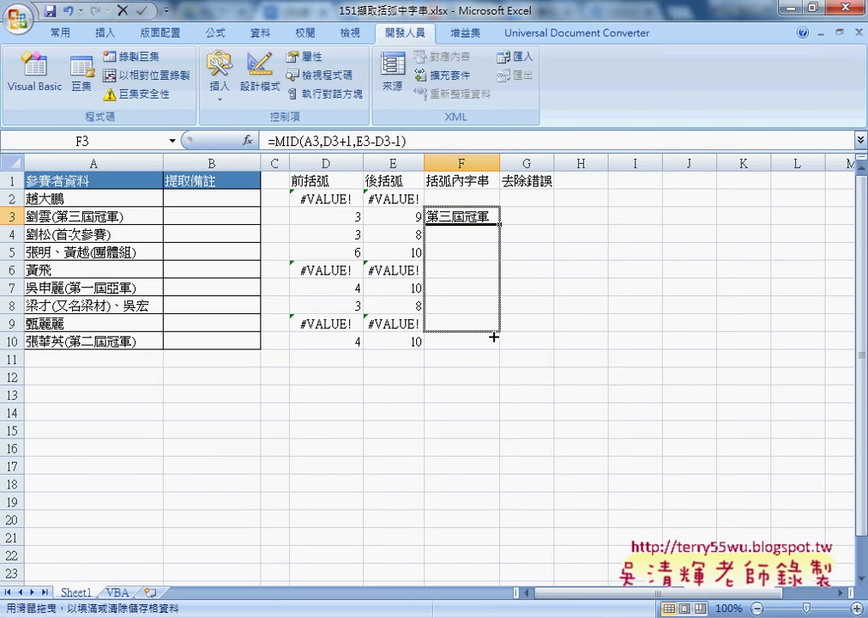
pyautogui.click(450, 237)
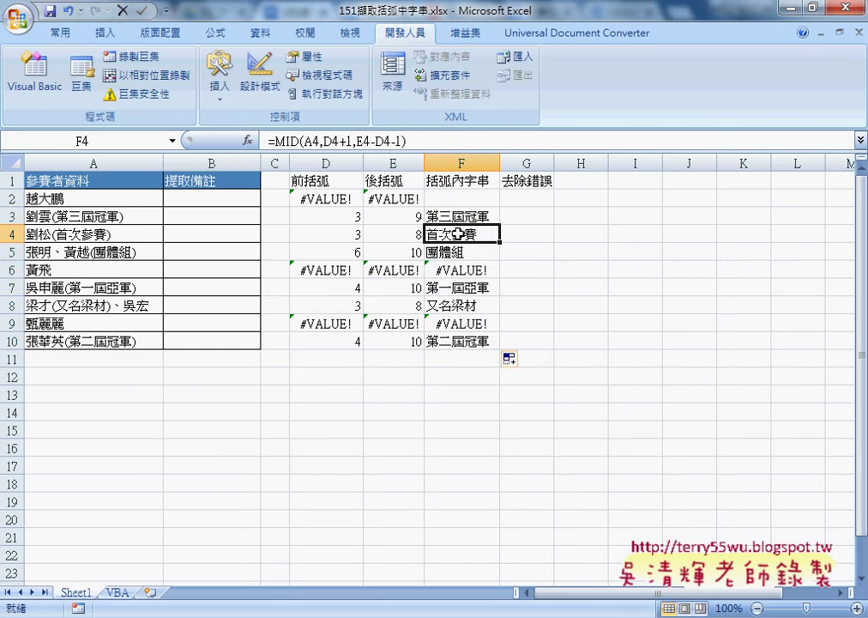
pyautogui.click(451, 253)
pyautogui.click(461, 270)
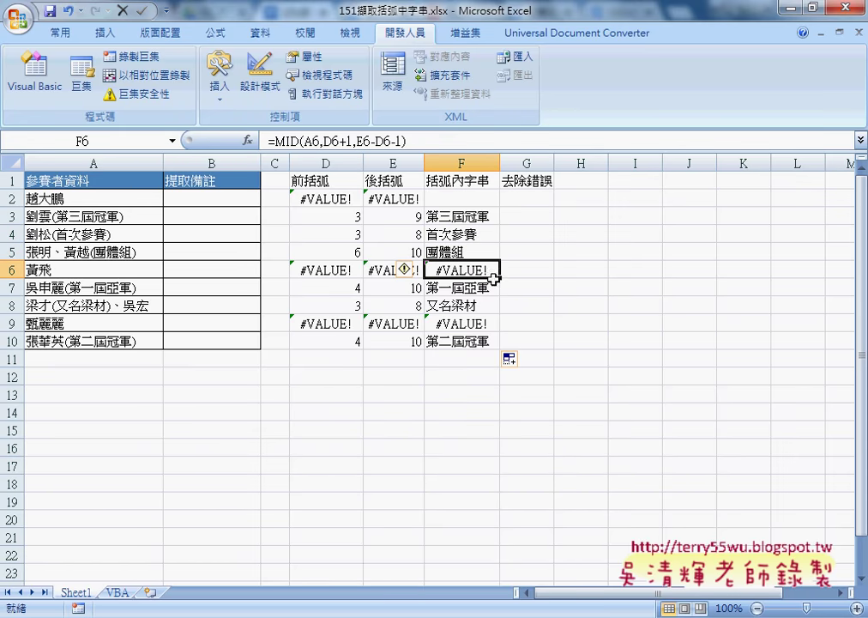
pyautogui.click(494, 219)
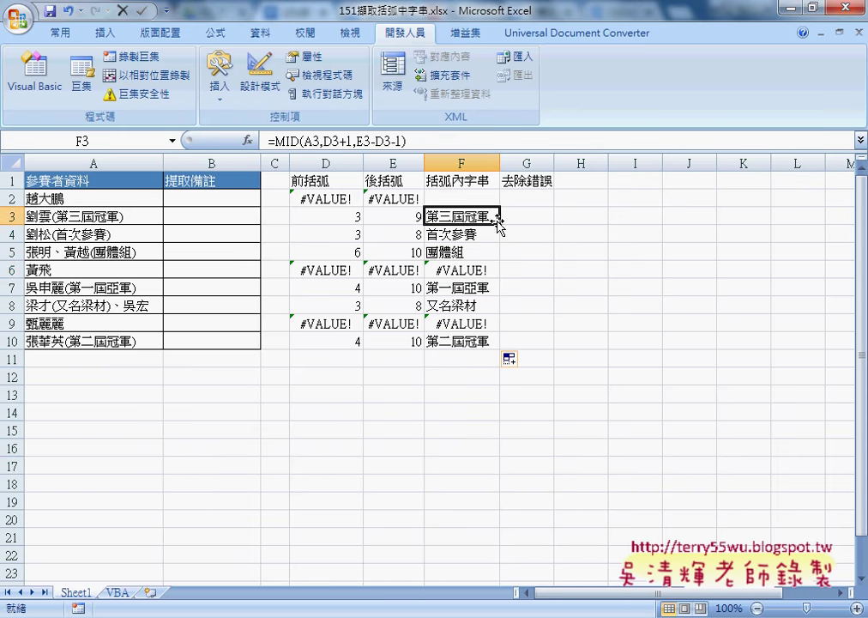
# - Extend the MID formula up to F2, test clearing it, and undo the deletion
pyautogui.moveTo(499, 225); pyautogui.dragTo(499, 204)
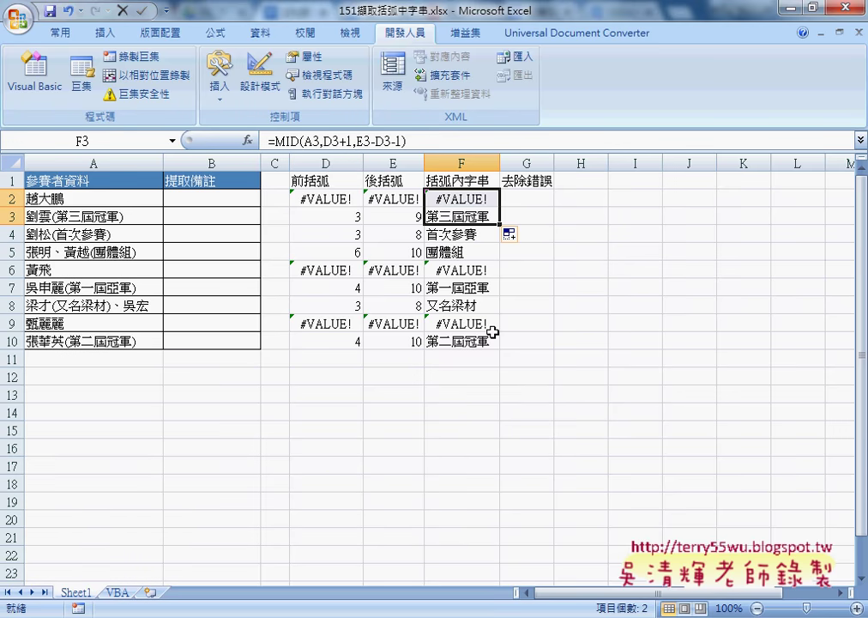
pyautogui.click(473, 200)
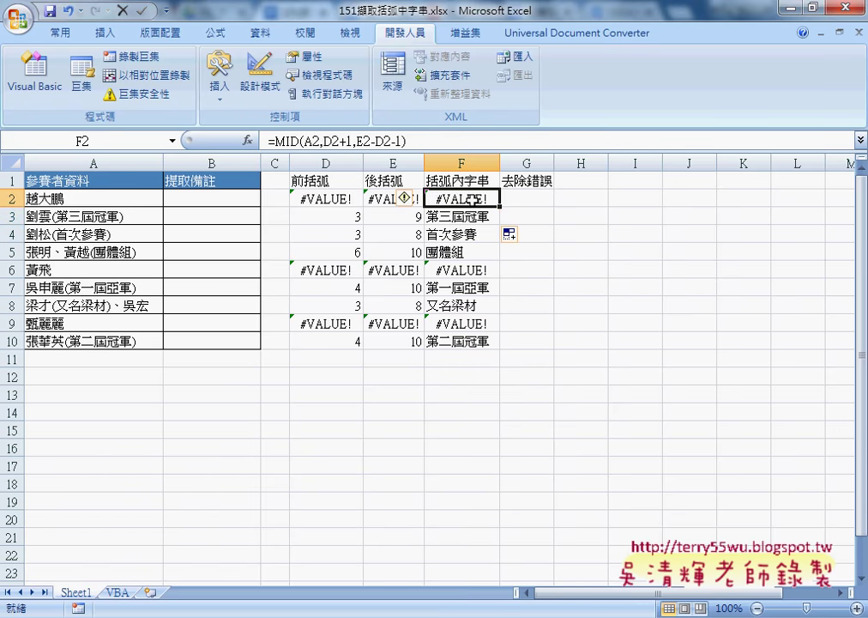
pyautogui.press('Delete')
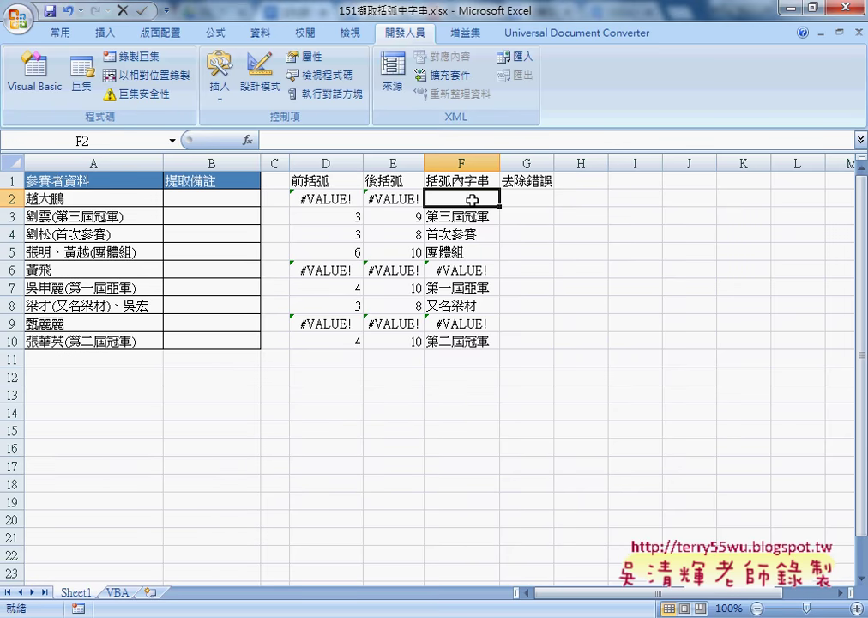
pyautogui.hotkey('ctrl', 'z')
pyautogui.click(523, 200)
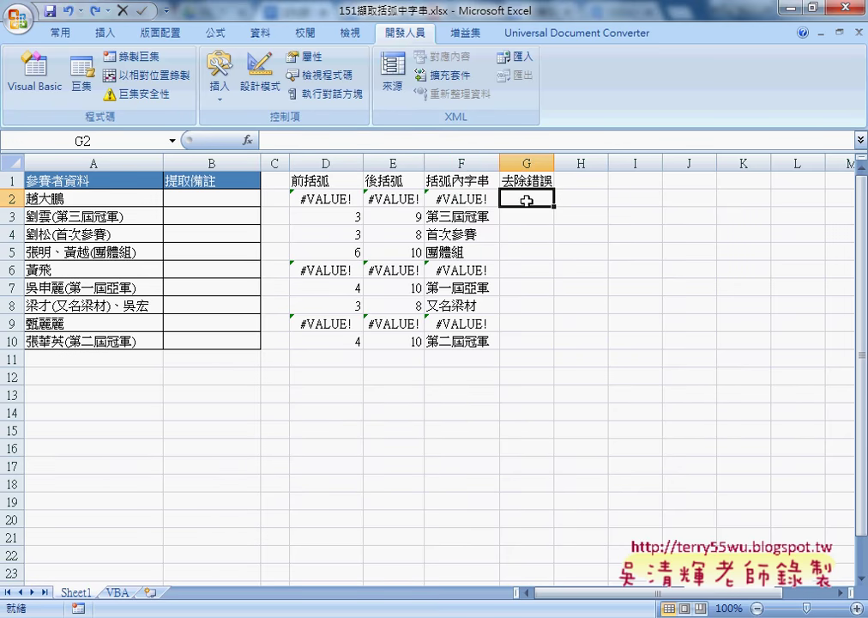
# - Enter =IFERROR(F2,"") in G2 using the Logical category's IFERROR function
pyautogui.click(248, 142)
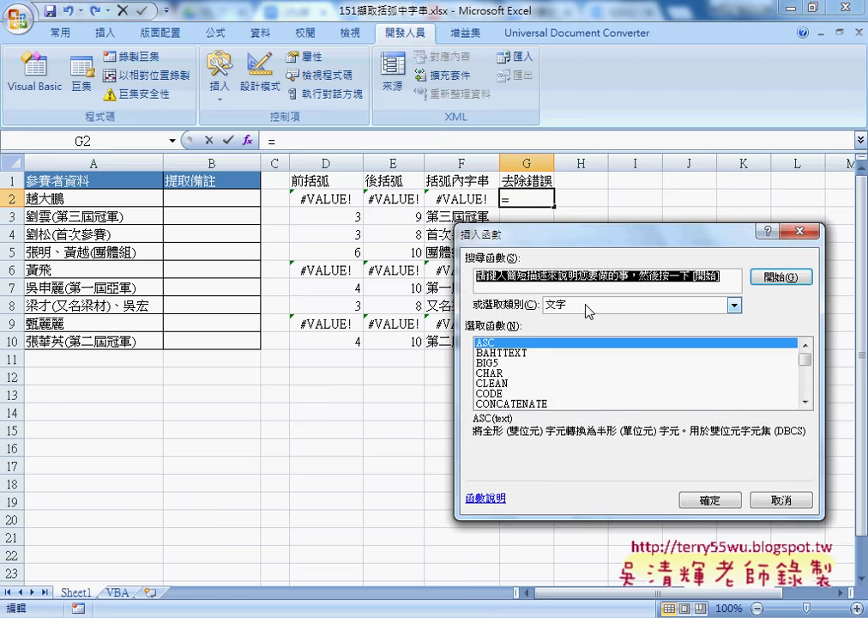
pyautogui.click(588, 305)
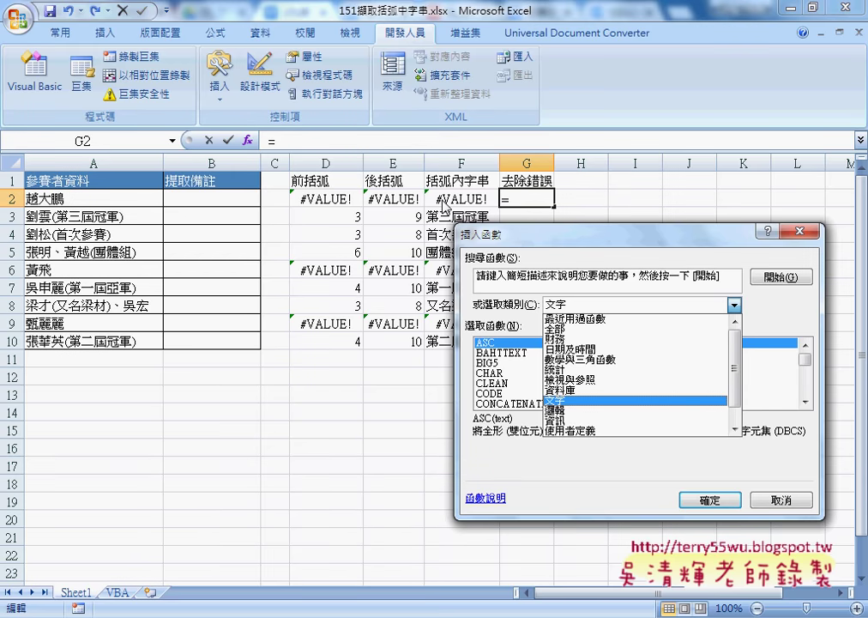
pyautogui.click(564, 411)
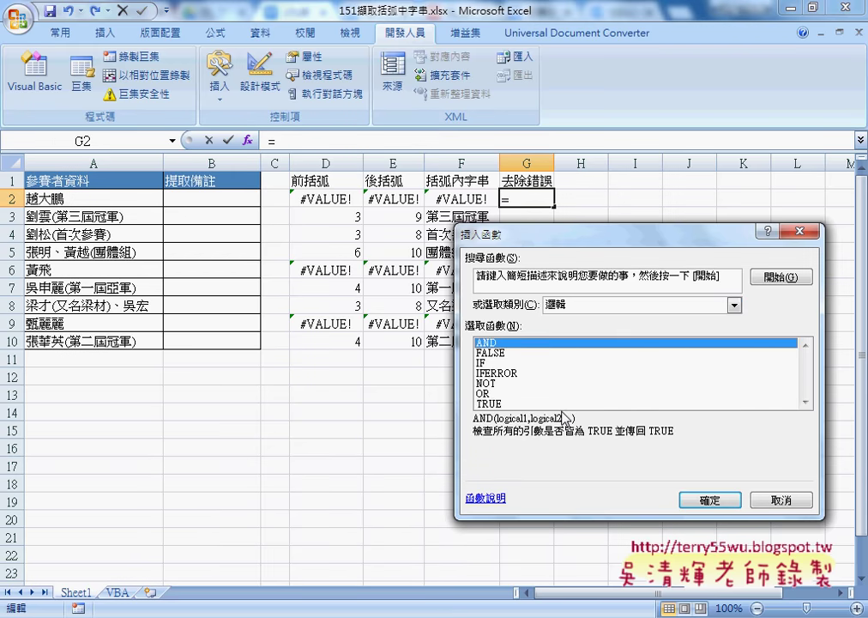
pyautogui.click(501, 373)
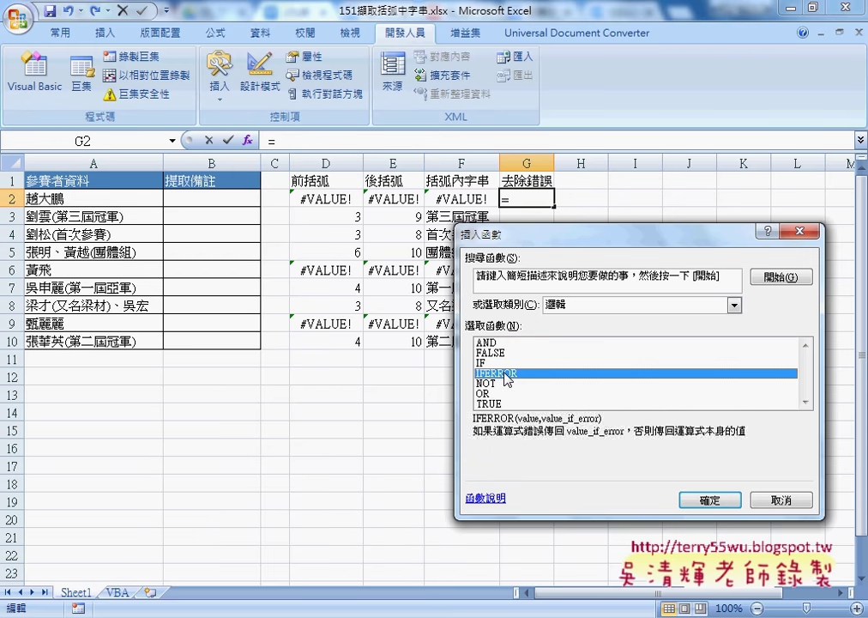
pyautogui.click(707, 502)
pyautogui.click(463, 197)
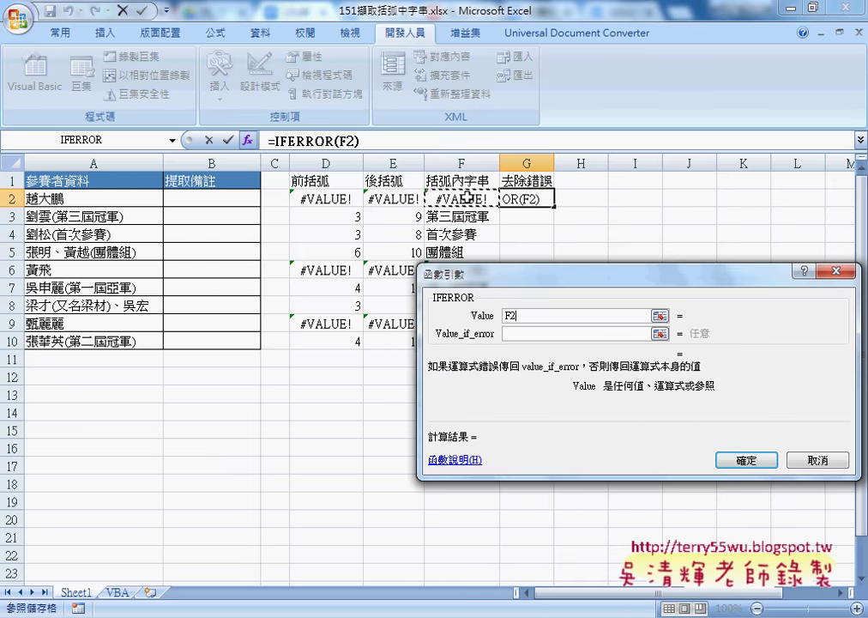
pyautogui.click(521, 335)
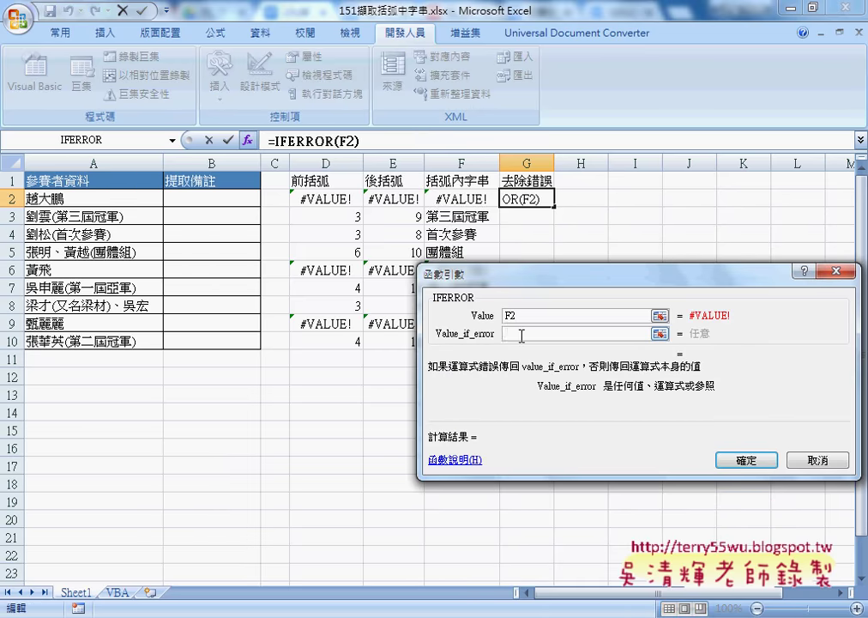
pyautogui.write('""')
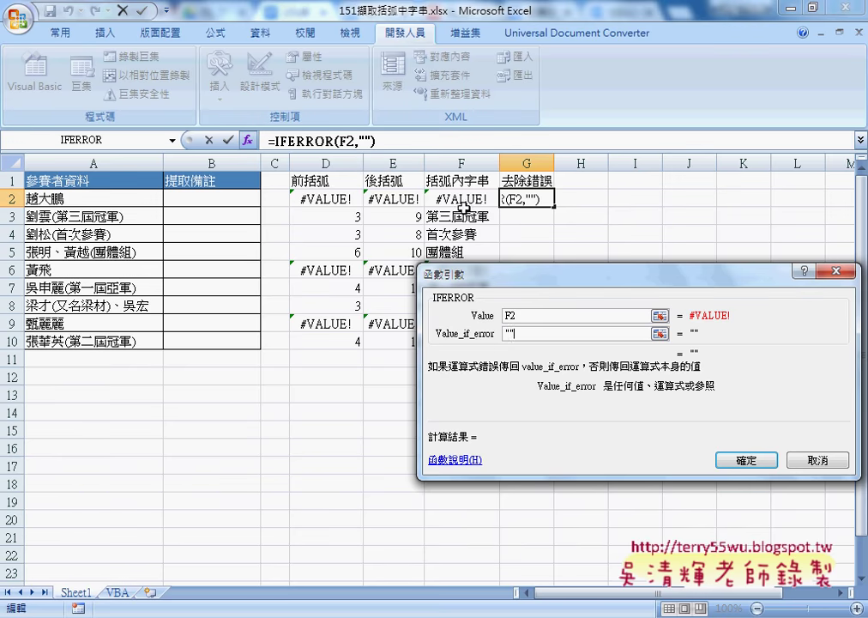
pyautogui.moveTo(522, 335); pyautogui.dragTo(501, 334)
pyautogui.click(743, 457)
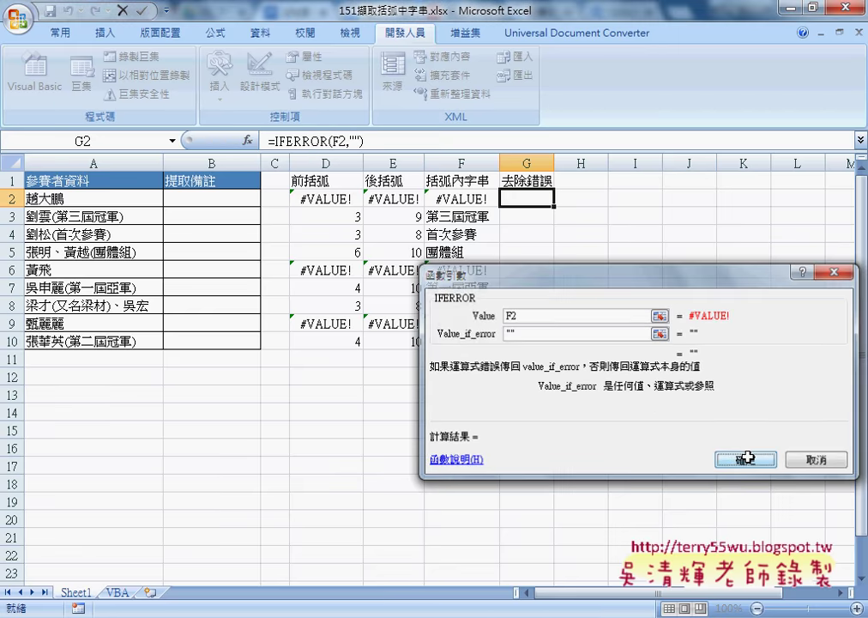
# - Fill the IFERROR formula down to G10, widen column G, and review G2's formula
pyautogui.moveTo(555, 206); pyautogui.dragTo(555, 345)
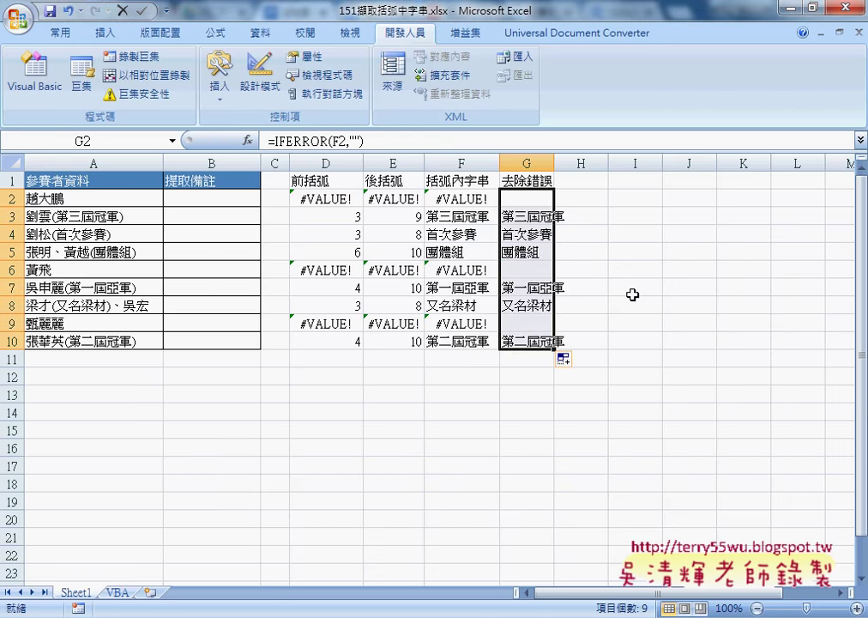
pyautogui.moveTo(554, 163); pyautogui.dragTo(584, 163)
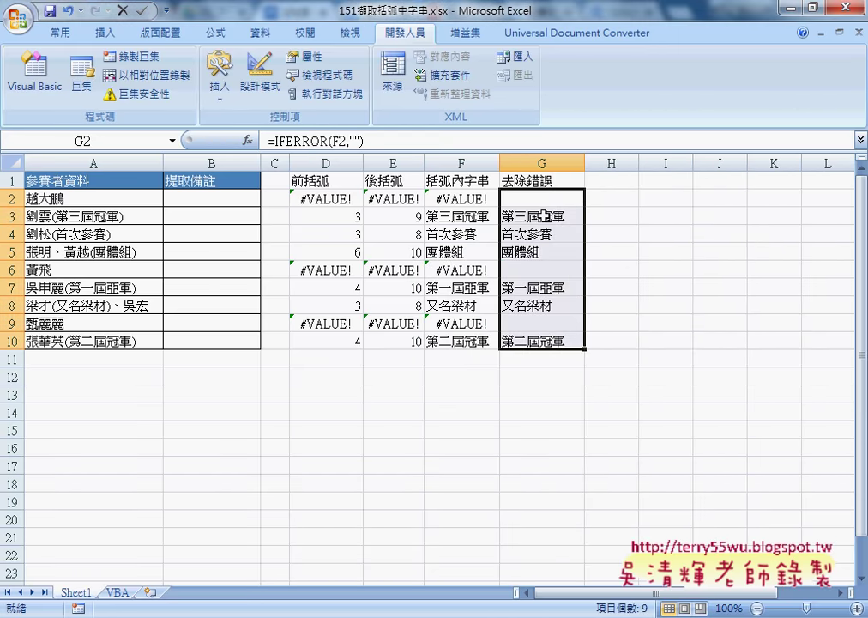
pyautogui.click(514, 198)
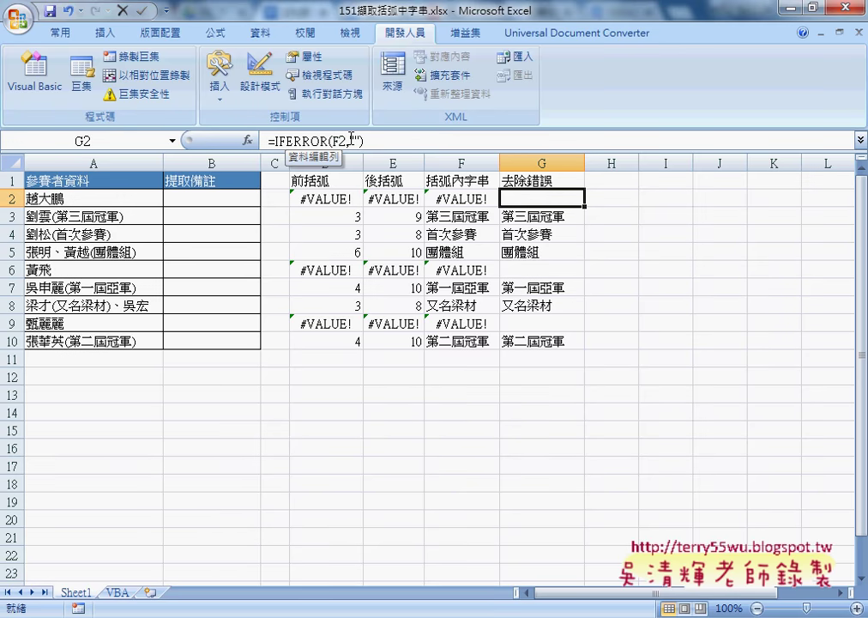
pyautogui.moveTo(349, 140); pyautogui.dragTo(360, 140)
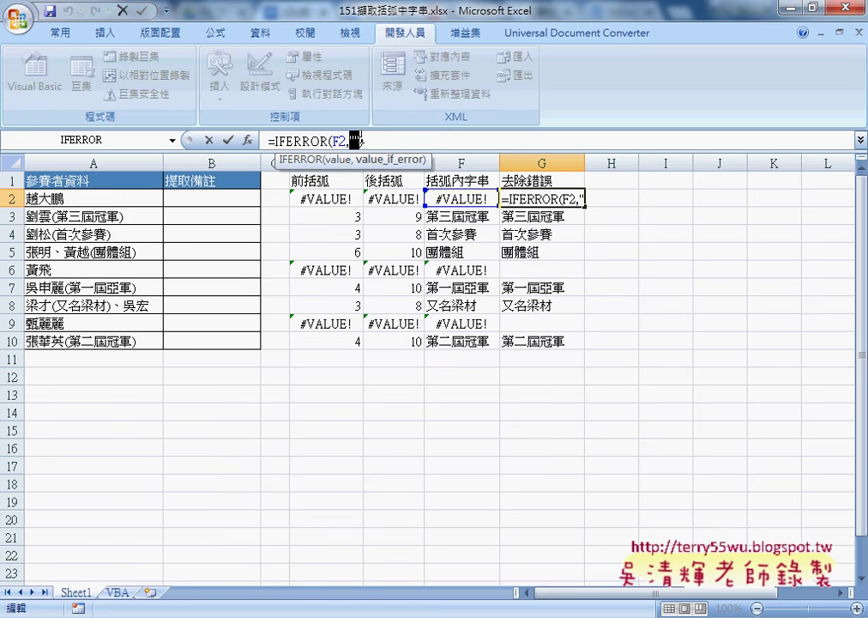
pyautogui.hotkey('ctrl', 'Return')
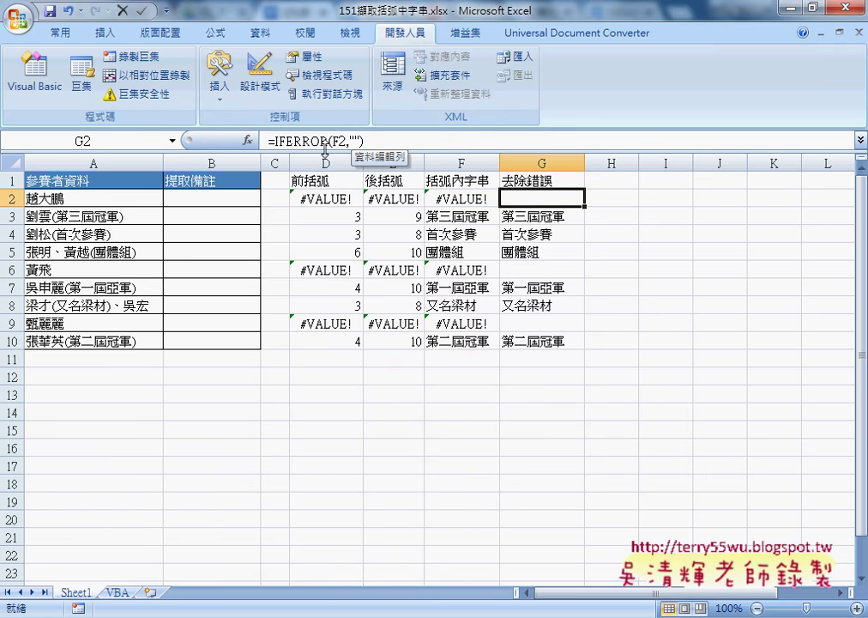
pyautogui.click(228, 199)
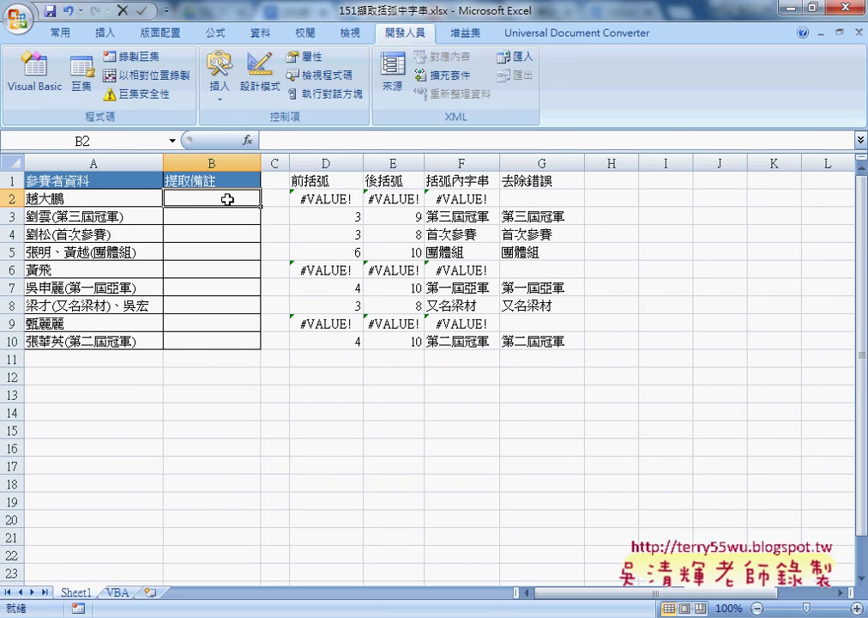
pyautogui.click(308, 198)
pyautogui.moveTo(275, 141); pyautogui.dragTo(351, 142)
pyautogui.rightClick(352, 141)
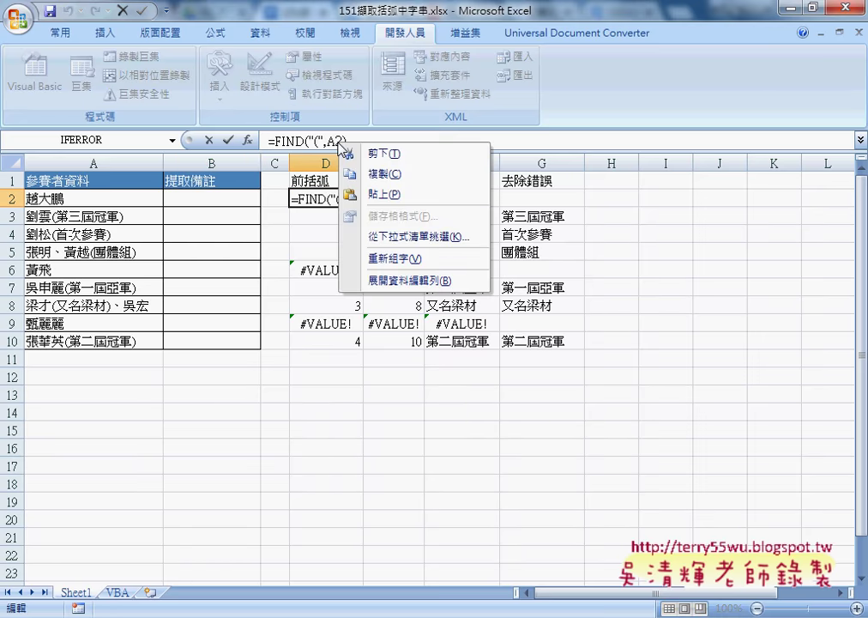
pyautogui.click(368, 120)
pyautogui.press('Escape')
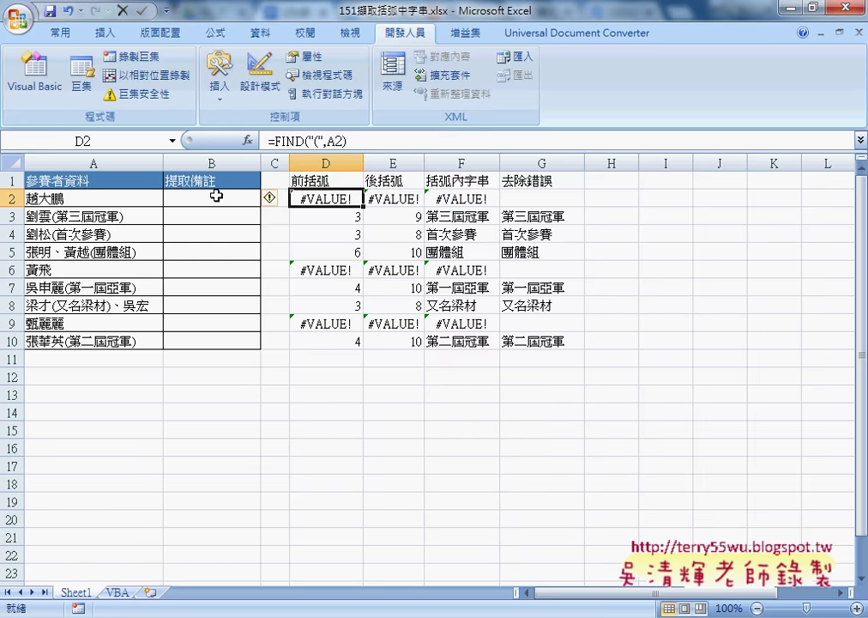
pyautogui.click(216, 196)
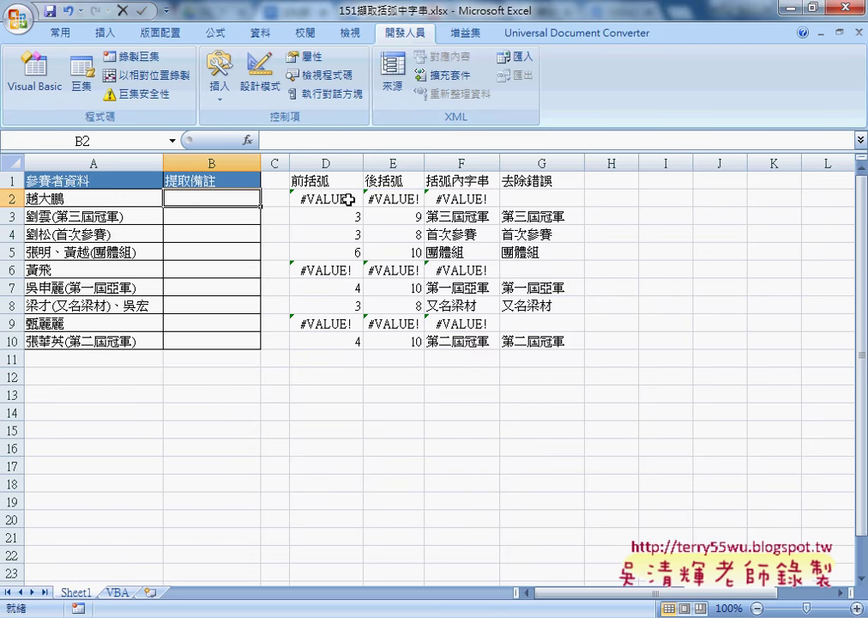
pyautogui.click(457, 201)
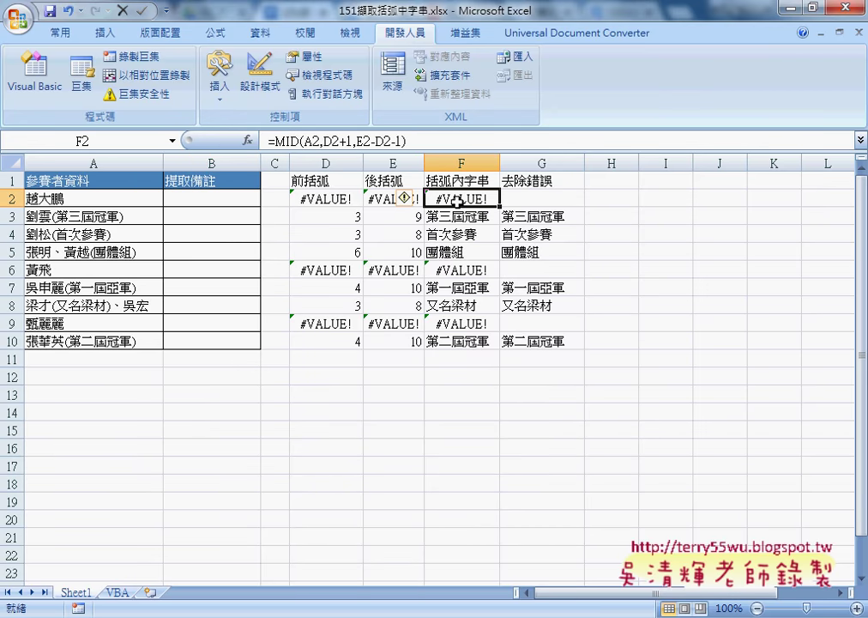
pyautogui.click(229, 199)
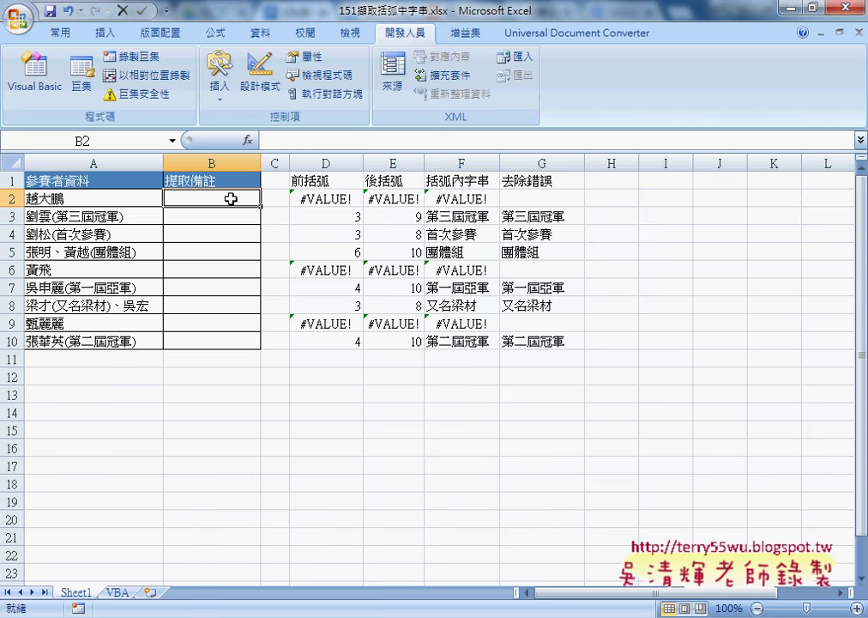
pyautogui.click(331, 200)
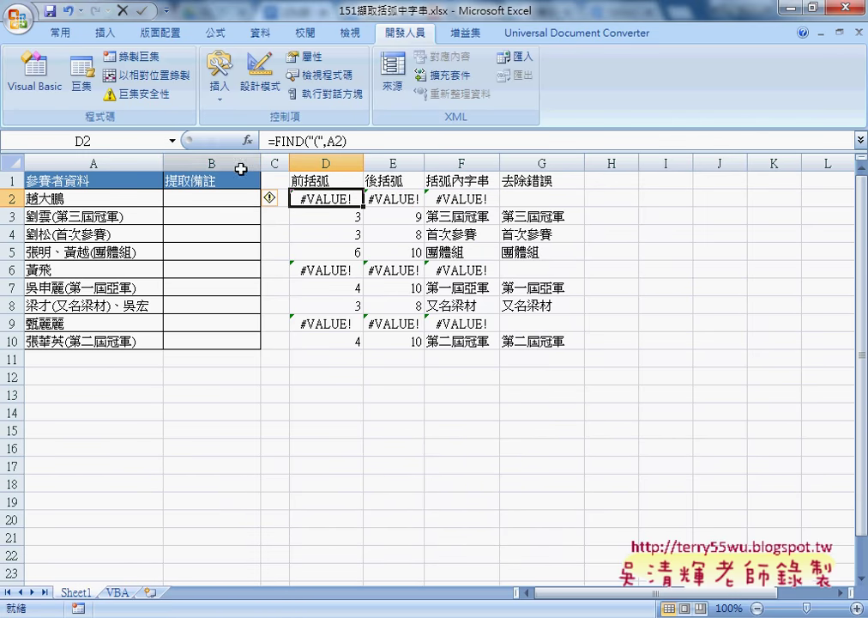
# - Insert the MID function into B2 from the Text category
pyautogui.click(226, 198)
pyautogui.click(247, 140)
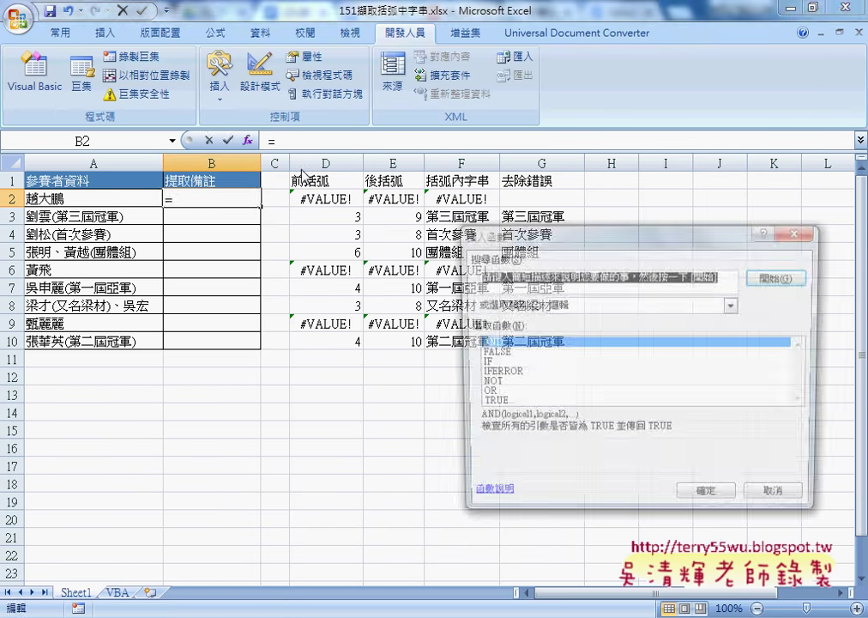
pyautogui.click(579, 306)
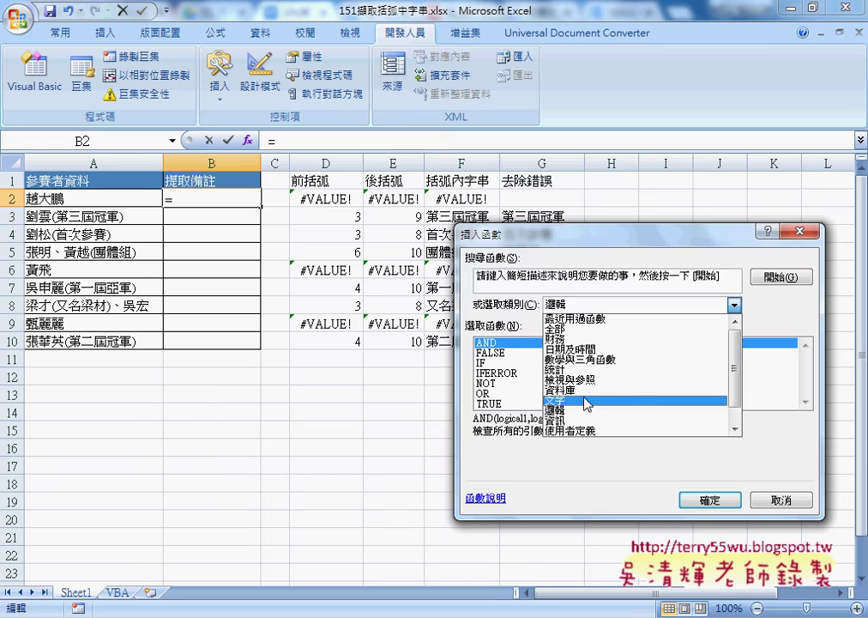
pyautogui.click(755, 400)
pyautogui.click(804, 401)
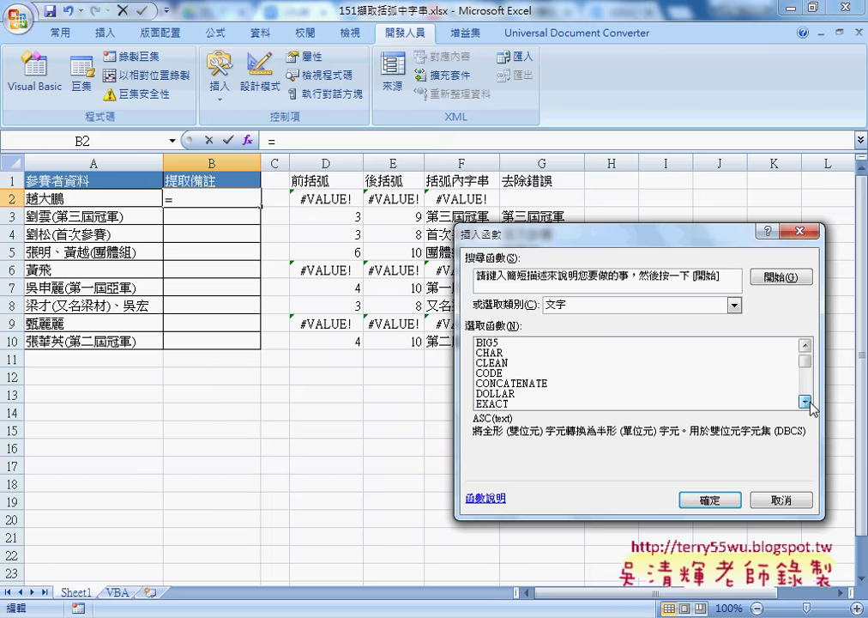
pyautogui.click(804, 401)
pyautogui.click(804, 401)
pyautogui.click(806, 402)
pyautogui.click(806, 401)
pyautogui.click(806, 401)
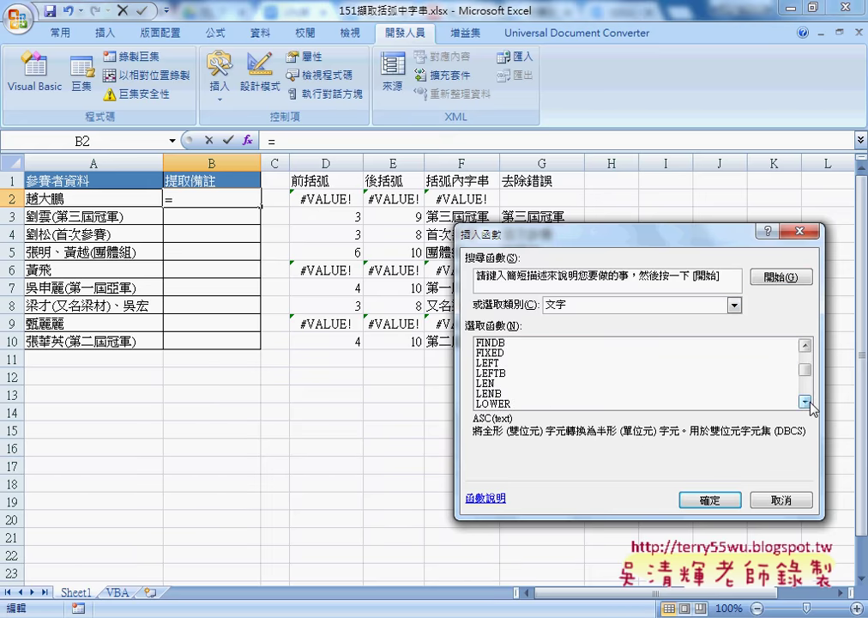
pyautogui.click(806, 402)
pyautogui.click(806, 401)
pyautogui.click(806, 402)
pyautogui.doubleClick(485, 384)
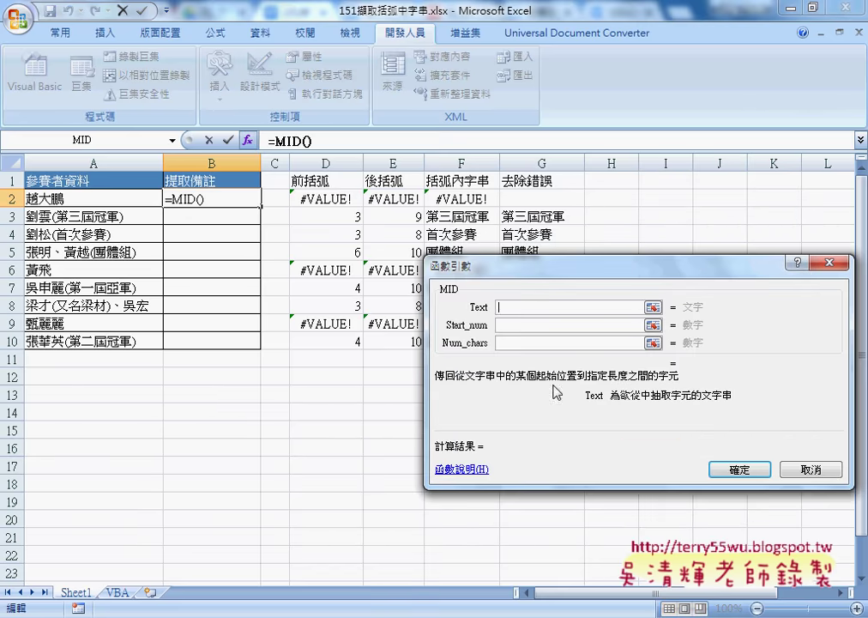
# - Set MID's arguments to A2, FIND("(",A2)+1 and FIND(")",A2)-FIND("(",A2)-1
pyautogui.click(72, 198)
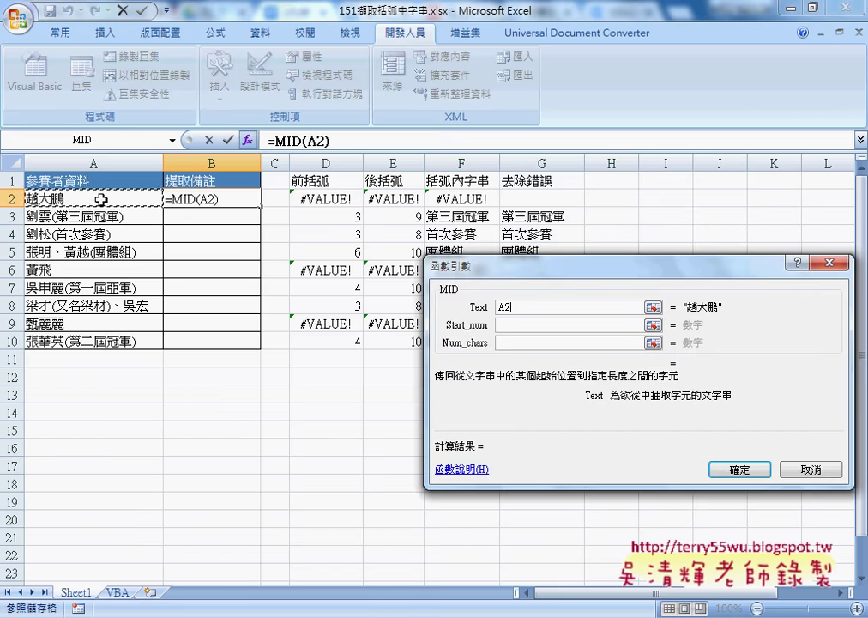
pyautogui.click(512, 324)
pyautogui.rightClick(511, 324)
pyautogui.click(536, 390)
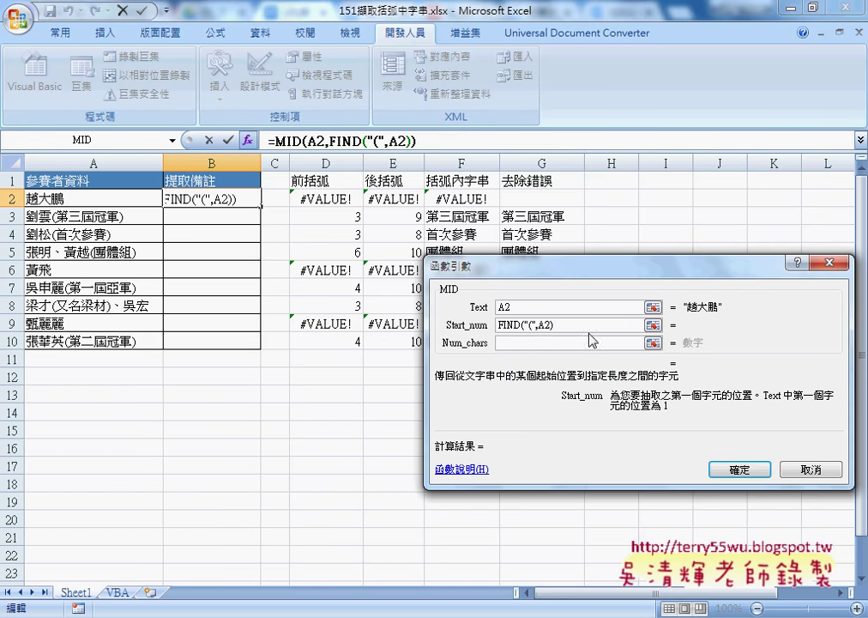
pyautogui.write('+1')
pyautogui.click(553, 344)
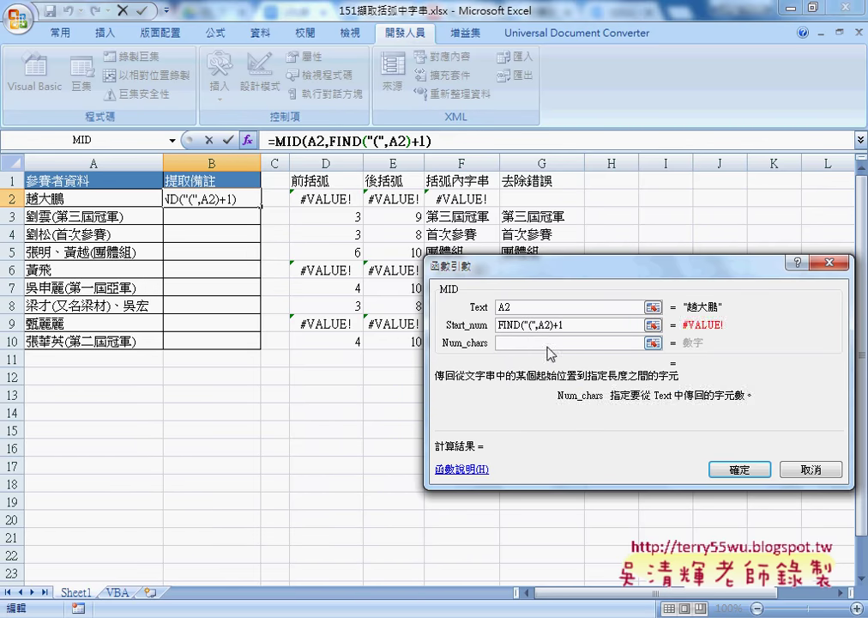
pyautogui.rightClick(554, 343)
pyautogui.click(562, 450)
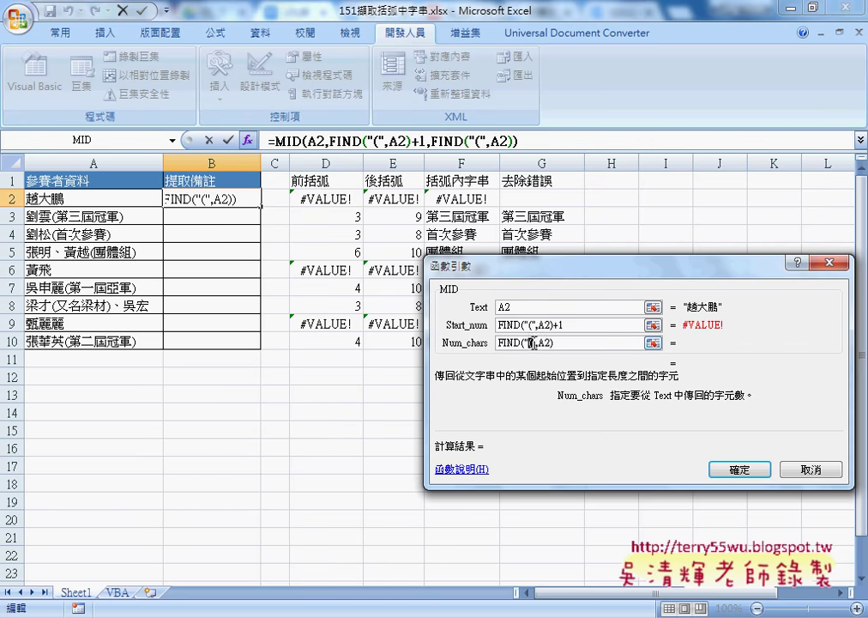
pyautogui.write(')')
pyautogui.write('-FIND("(",A2)')
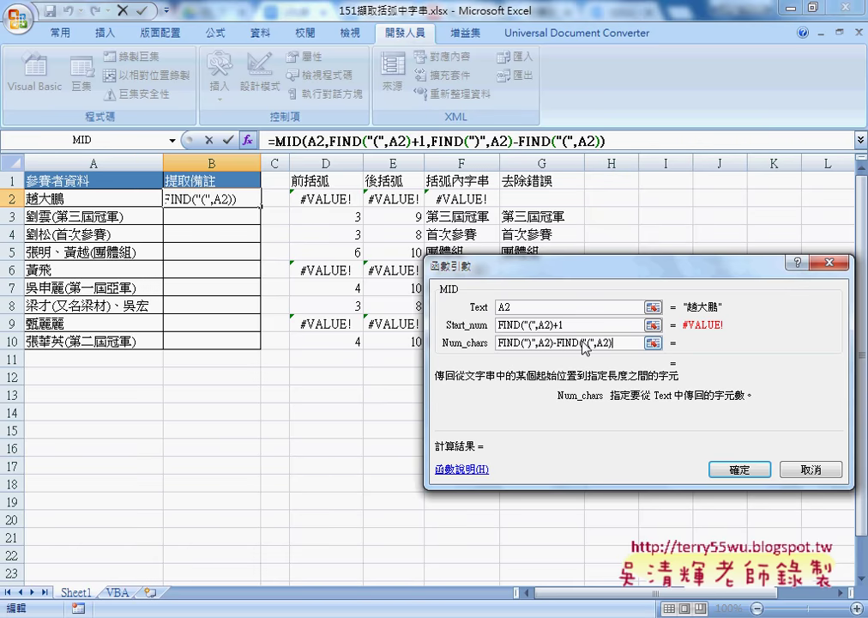
pyautogui.write('-1')
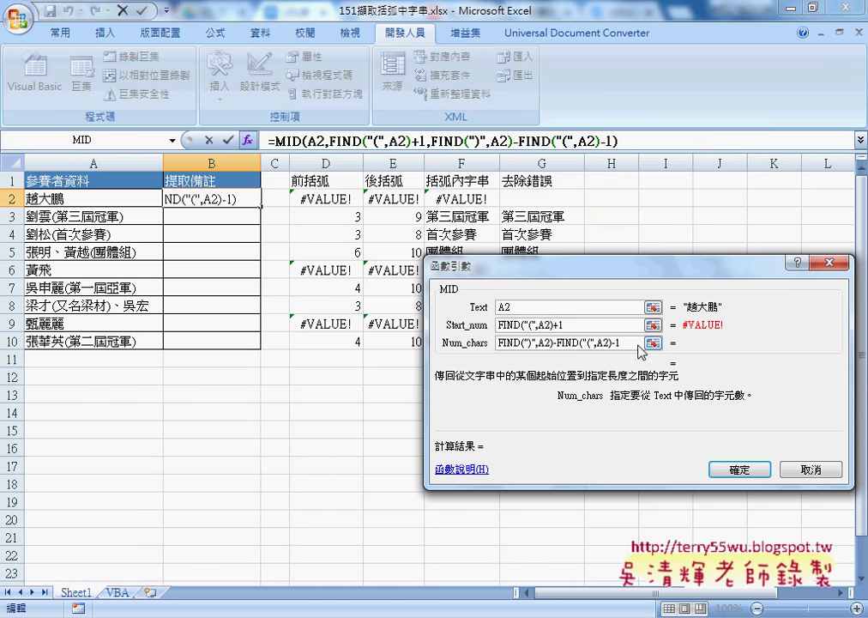
# - Confirm the MID formula in B2, then cut it out of the formula bar
pyautogui.click(737, 470)
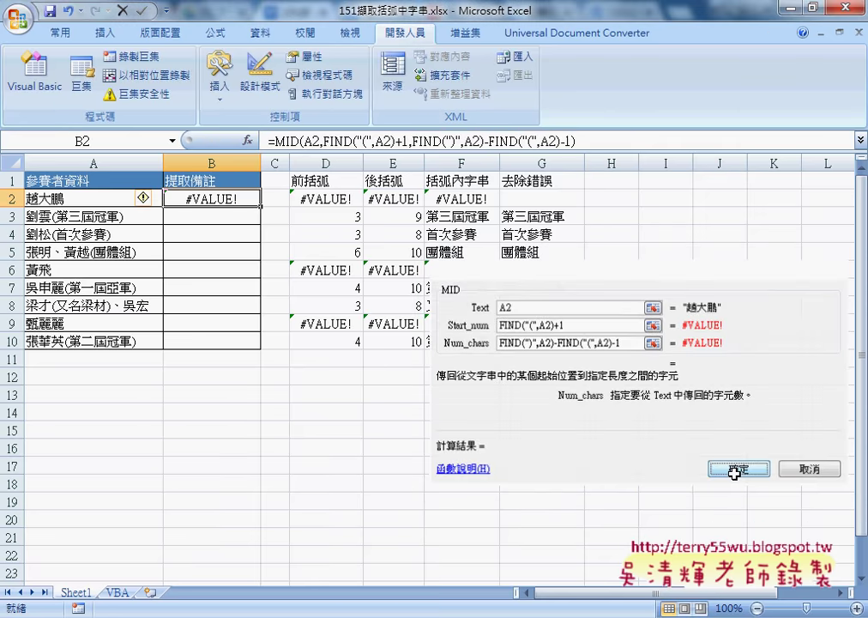
pyautogui.moveTo(274, 140); pyautogui.dragTo(576, 140)
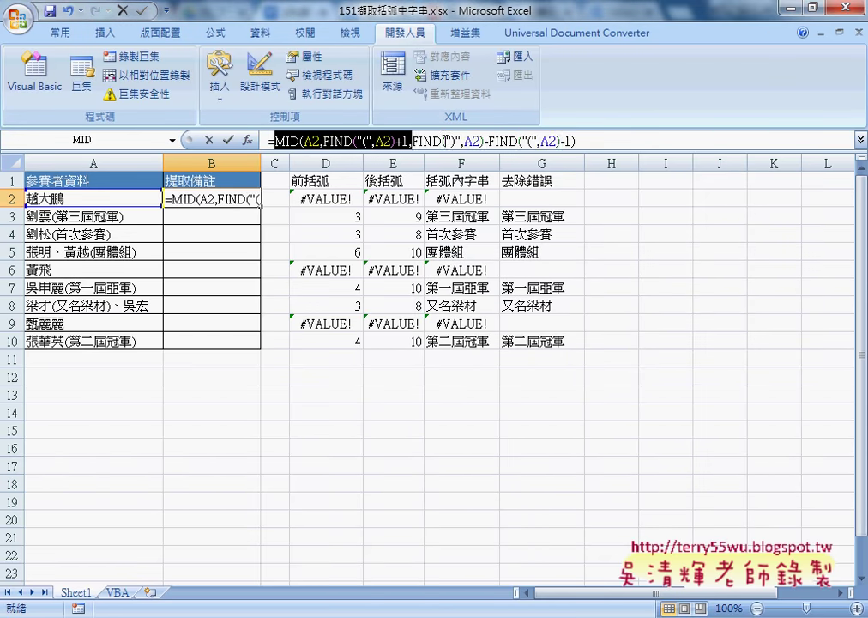
pyautogui.rightClick(534, 144)
pyautogui.click(576, 154)
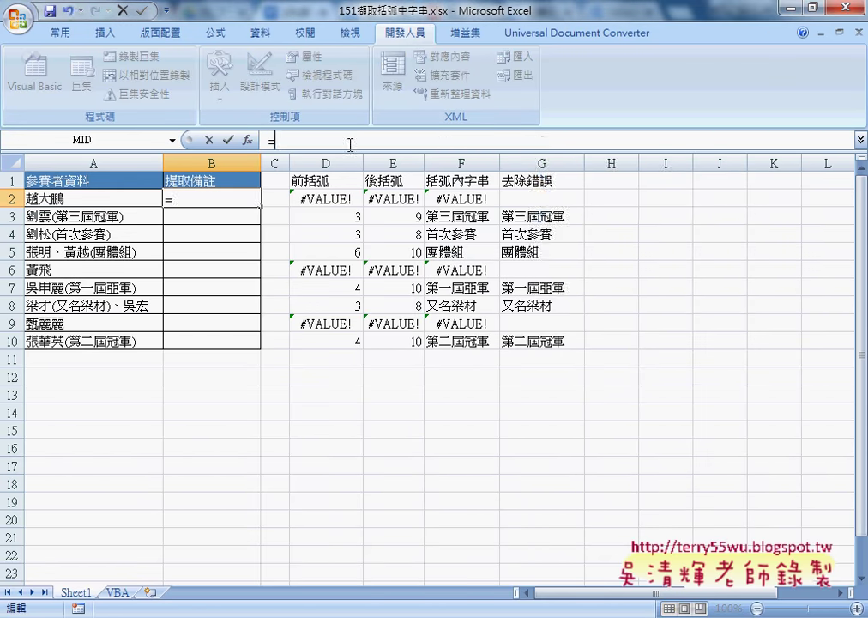
# - Insert IFERROR in B2 with the pasted MID formula as Value and "" as fallback
pyautogui.click(248, 140)
pyautogui.click(734, 305)
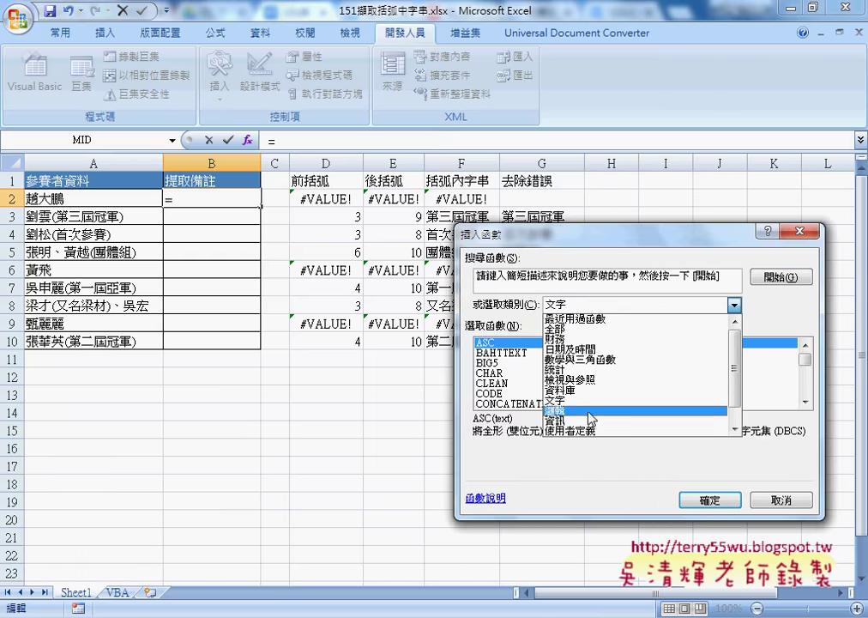
pyautogui.click(553, 409)
pyautogui.click(519, 374)
pyautogui.doubleClick(517, 375)
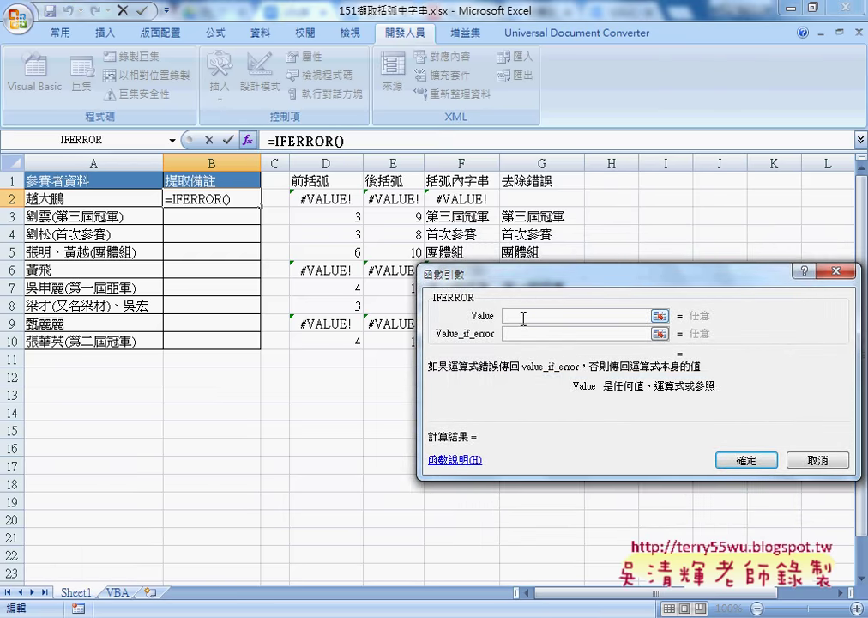
pyautogui.rightClick(508, 316)
pyautogui.click(525, 365)
pyautogui.click(534, 334)
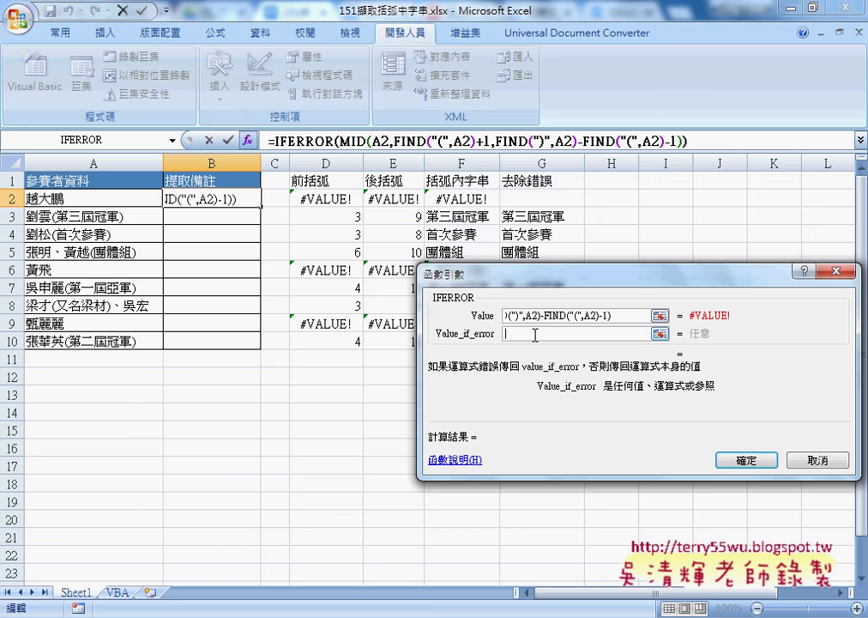
pyautogui.write('""')
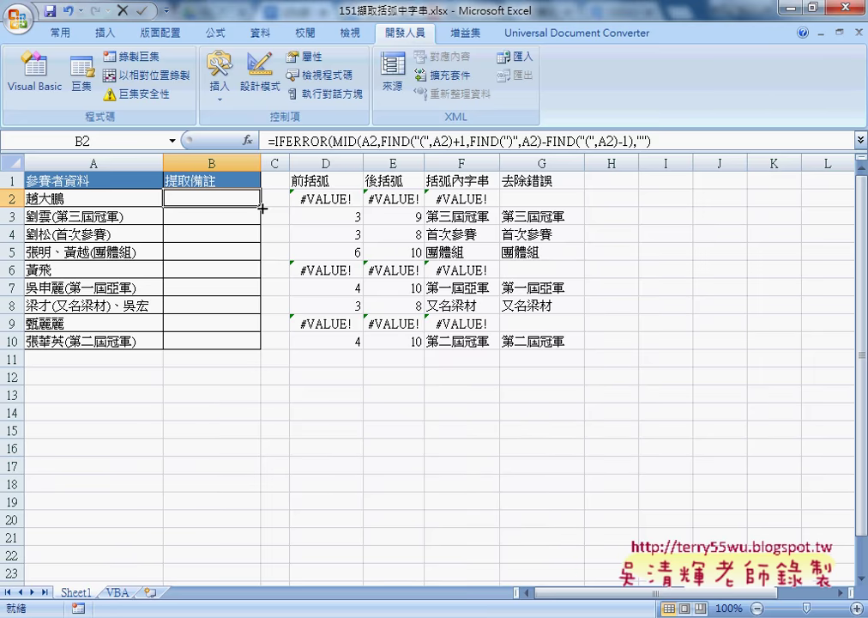
# - Fill B2's IFERROR formula down to B10, then return to cell B2
pyautogui.moveTo(261, 206); pyautogui.dragTo(260, 356)
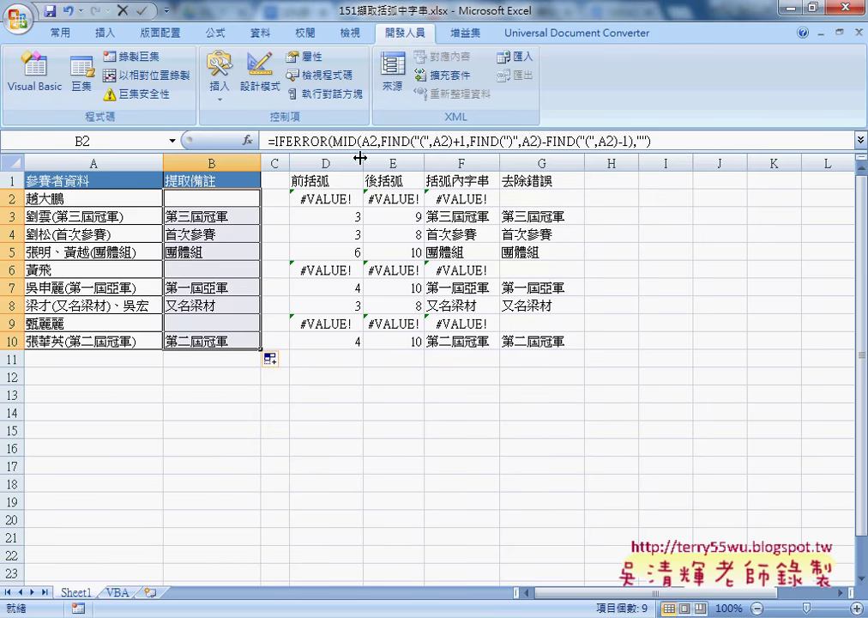
pyautogui.moveTo(324, 163); pyautogui.dragTo(529, 163)
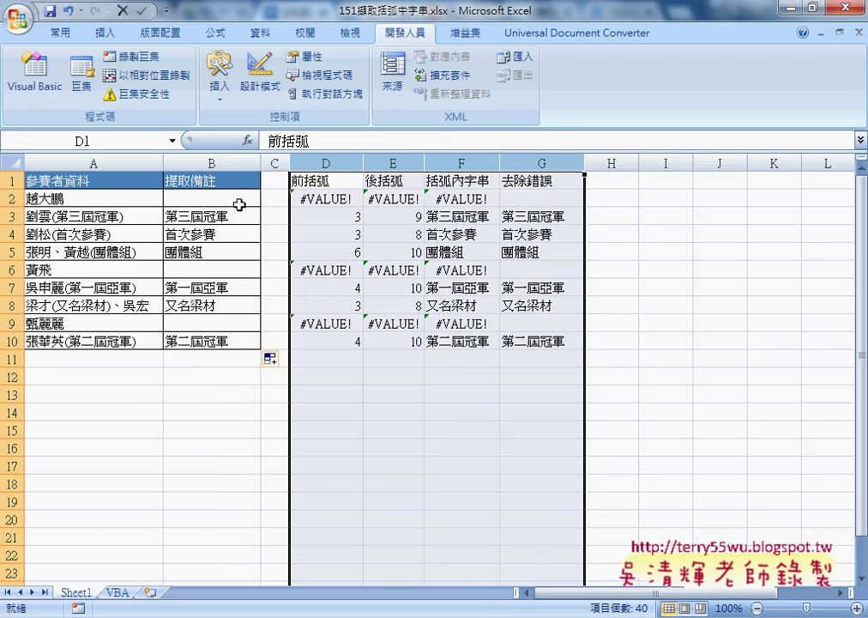
pyautogui.click(221, 199)
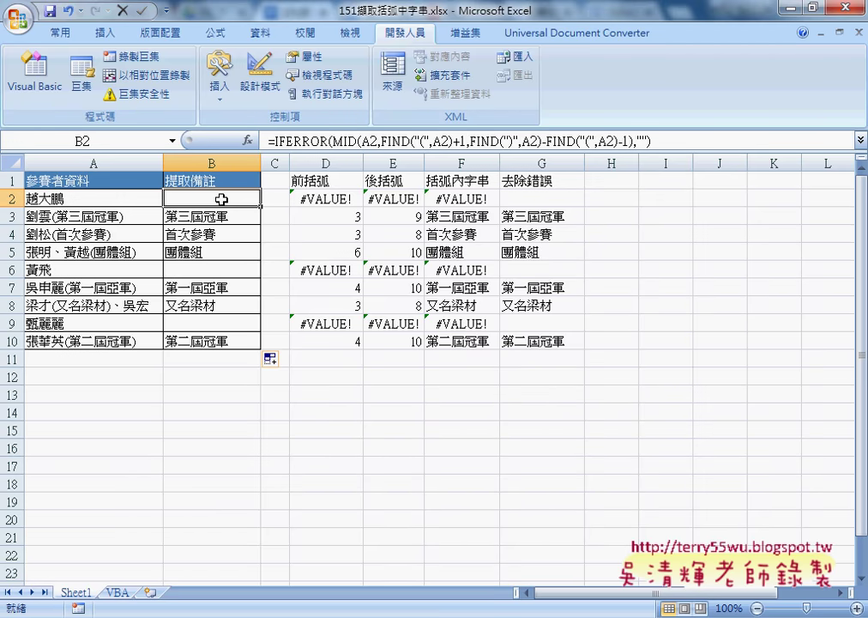
# - Check G2's formula, hide then restore helper columns D–F, and inspect B2's combined formula
pyautogui.click(541, 199)
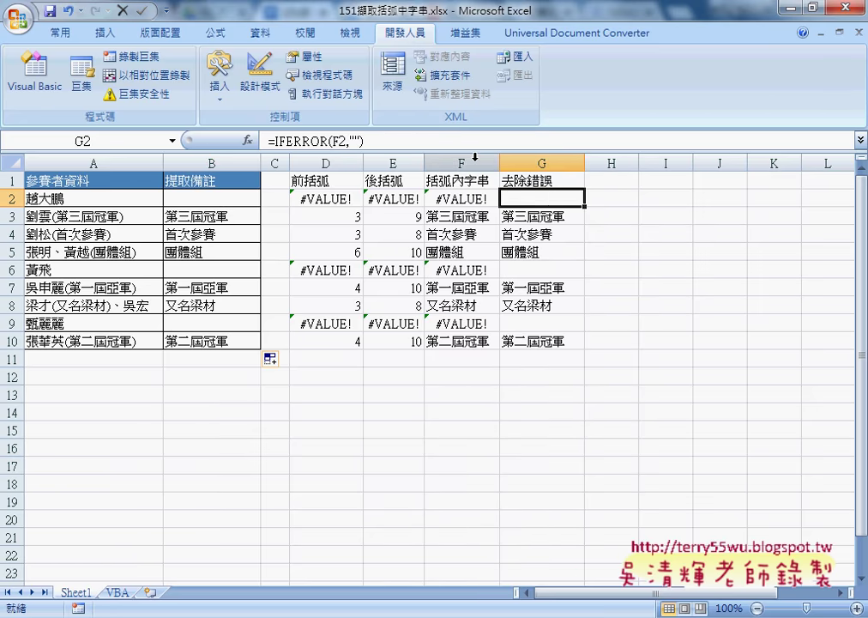
pyautogui.moveTo(474, 157); pyautogui.dragTo(326, 163)
pyautogui.rightClick(360, 225)
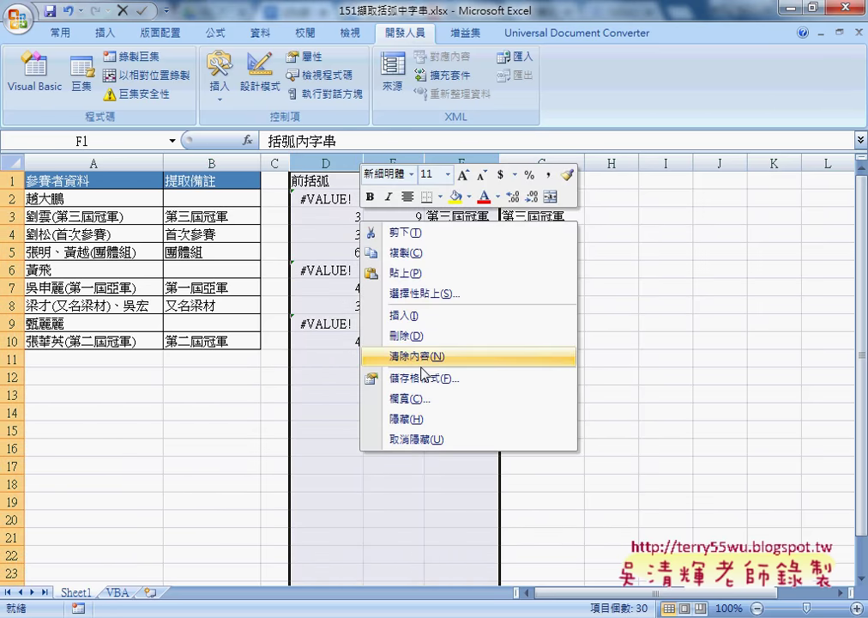
pyautogui.click(439, 418)
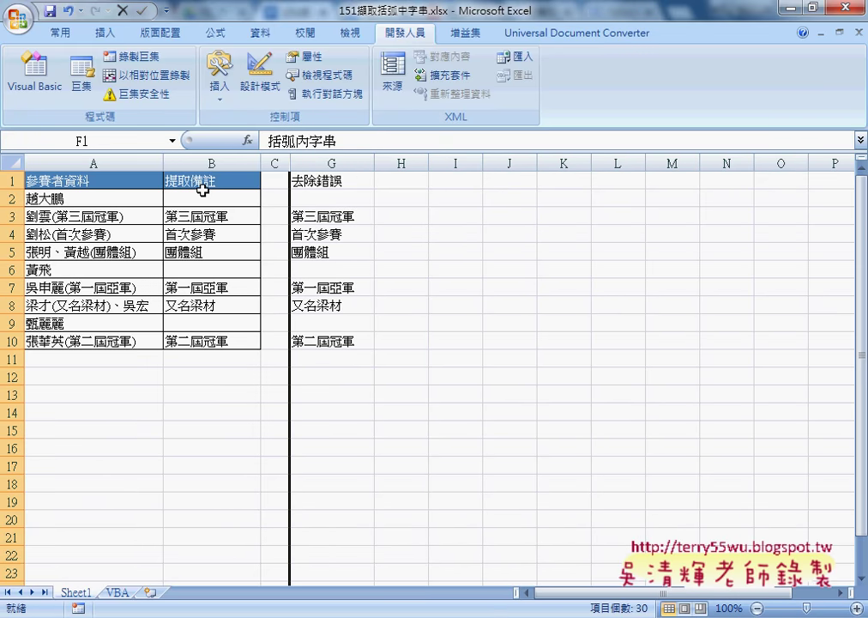
pyautogui.hotkey('ctrl', 'z')
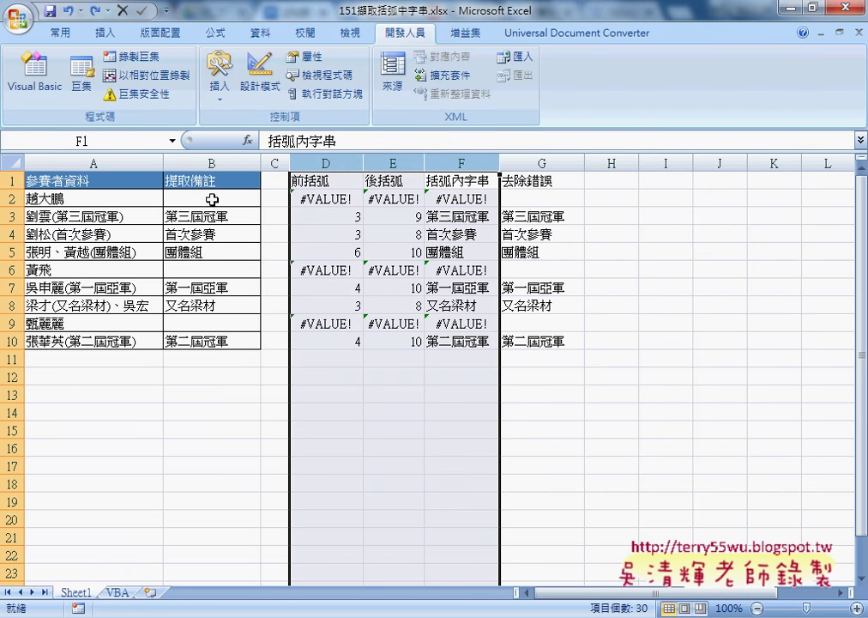
pyautogui.click(211, 199)
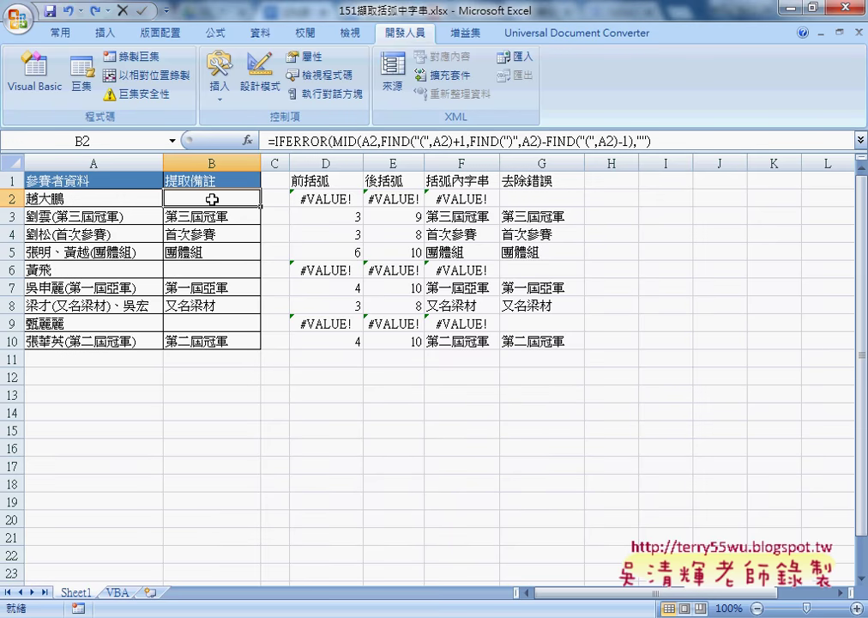
# - On the VBA sheet, run the 括弧字串 macro to fill column B with bracketed text
pyautogui.click(119, 591)
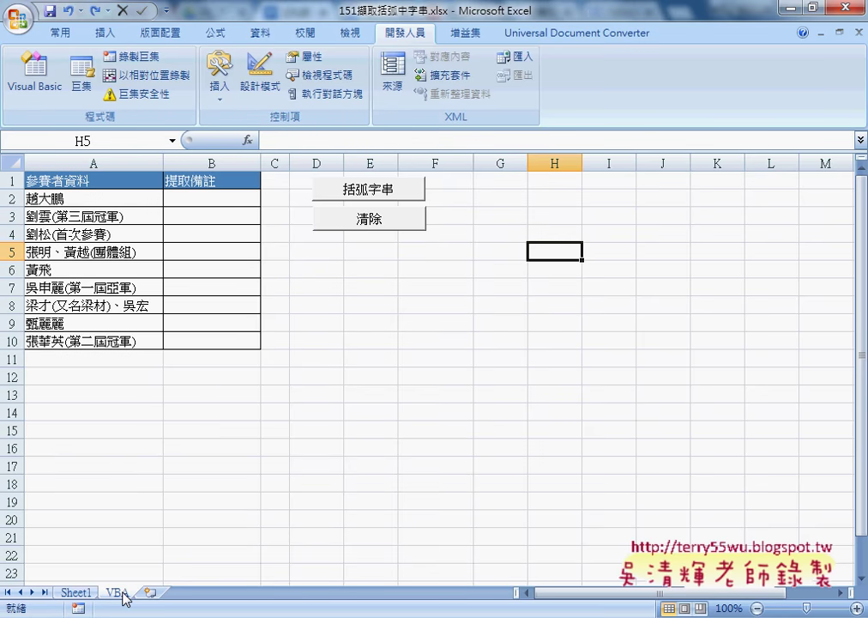
pyautogui.click(75, 593)
pyautogui.click(133, 591)
pyautogui.click(371, 195)
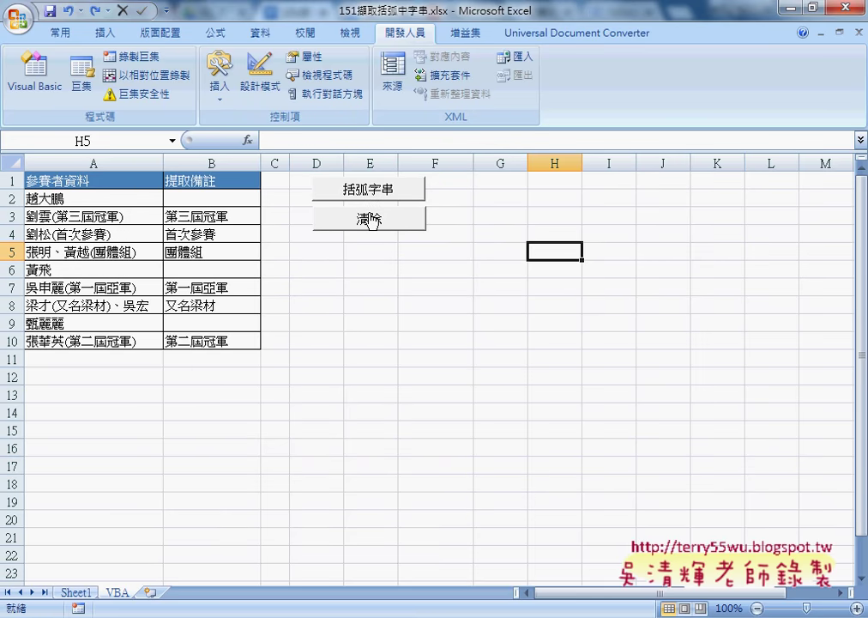
# - Clear column B, fill B2:B10 with the user-defined =括弧字串函數(A2), then return to Sheet1
pyautogui.click(372, 218)
pyautogui.click(238, 197)
pyautogui.click(248, 140)
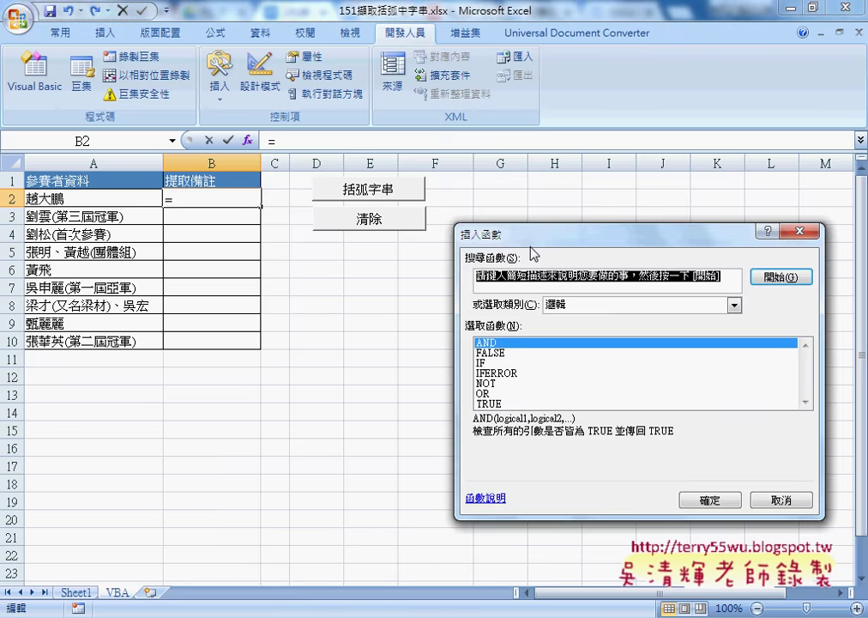
pyautogui.click(734, 304)
pyautogui.click(595, 431)
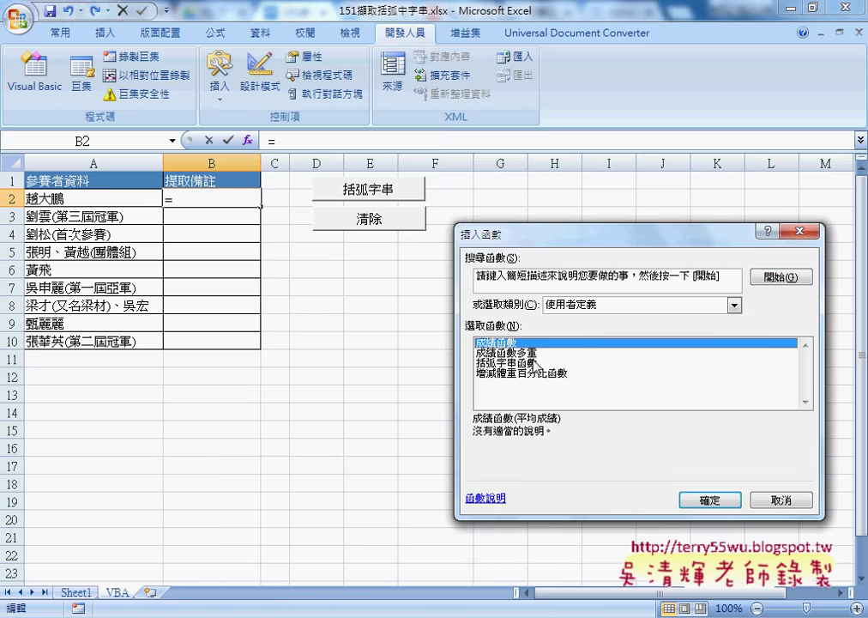
pyautogui.doubleClick(506, 362)
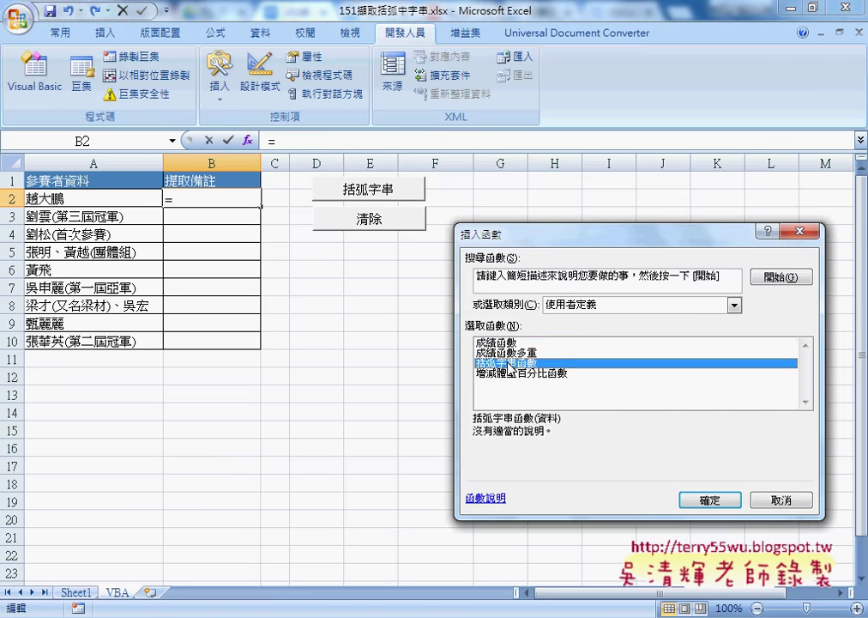
pyautogui.click(88, 202)
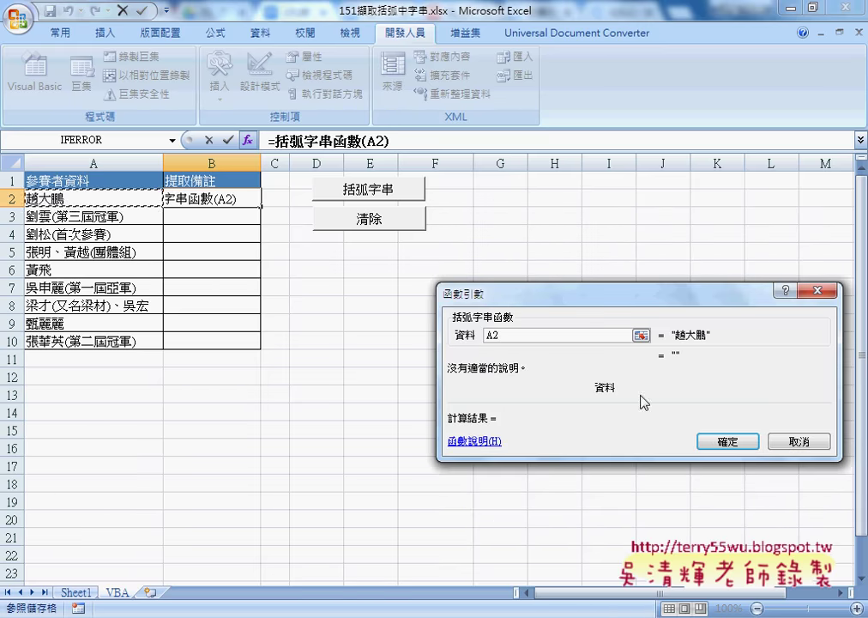
pyautogui.click(710, 442)
pyautogui.moveTo(261, 206); pyautogui.dragTo(256, 346)
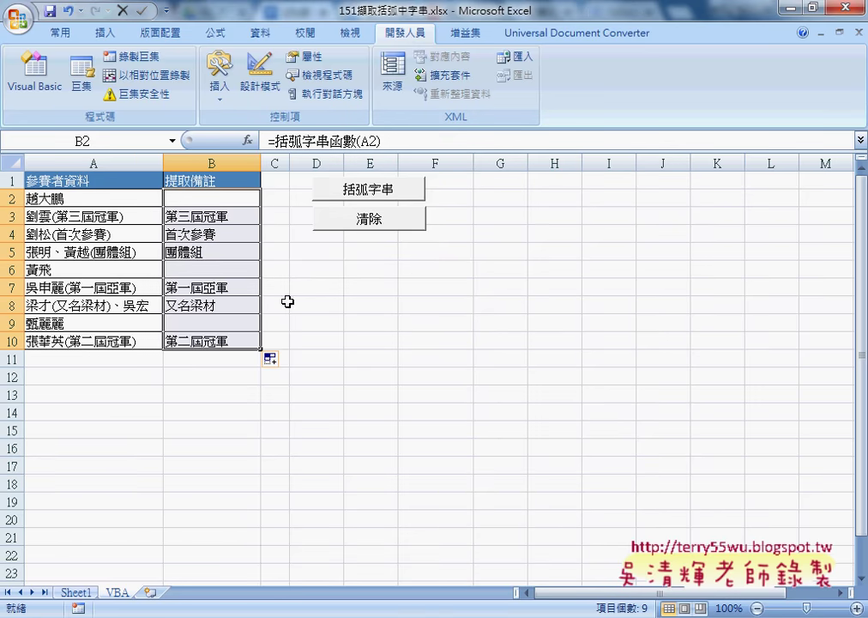
pyautogui.click(74, 592)
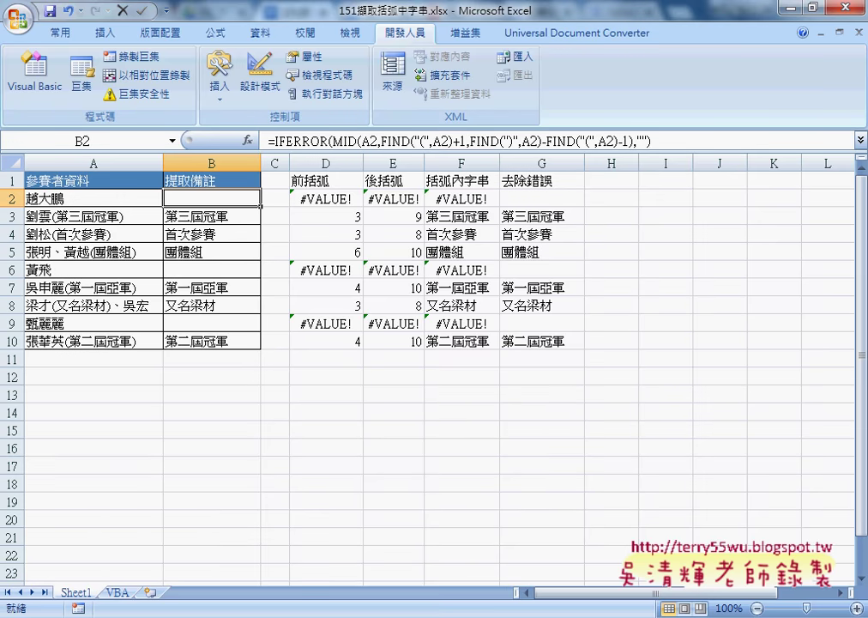
# - In Drive, go to _雲端白板畫面 > 問題00_進階函數應用與VBA設計 > 01_文字函數 and select 151擷取括弧內字串
pyautogui.click(397, 507)
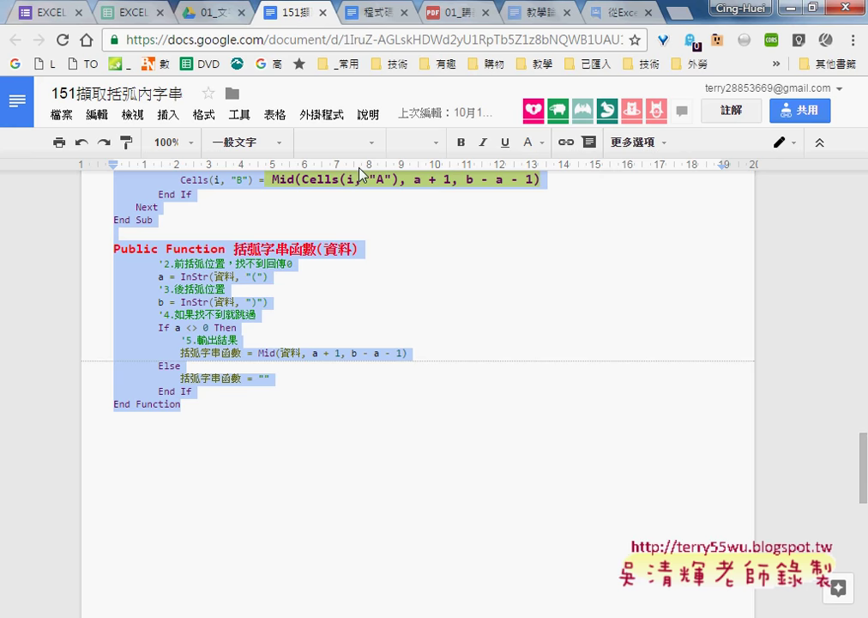
pyautogui.click(209, 12)
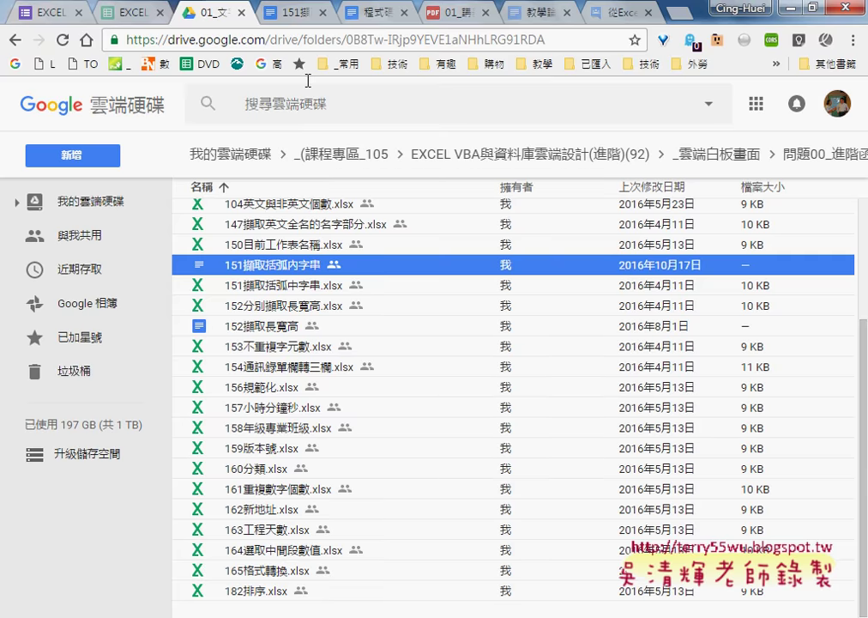
pyautogui.click(664, 156)
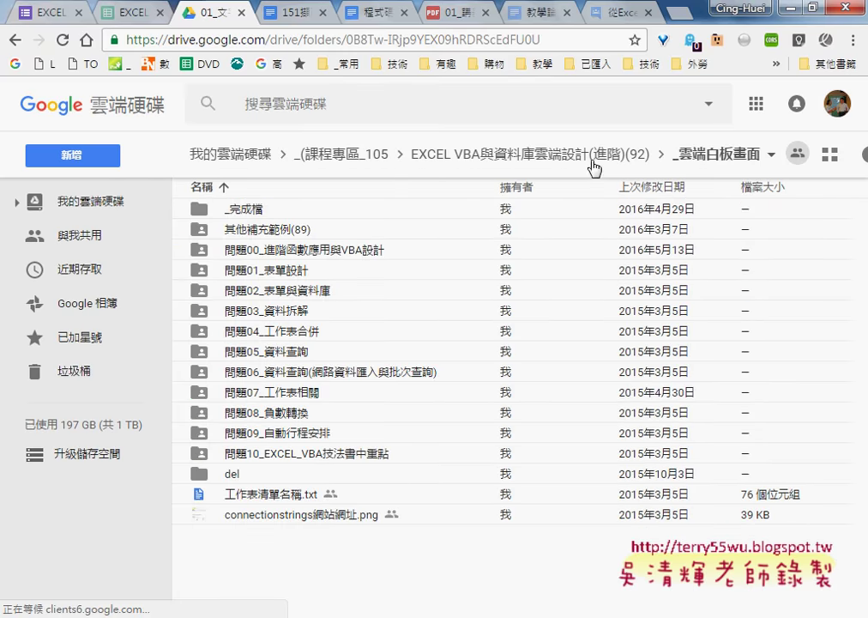
pyautogui.doubleClick(258, 250)
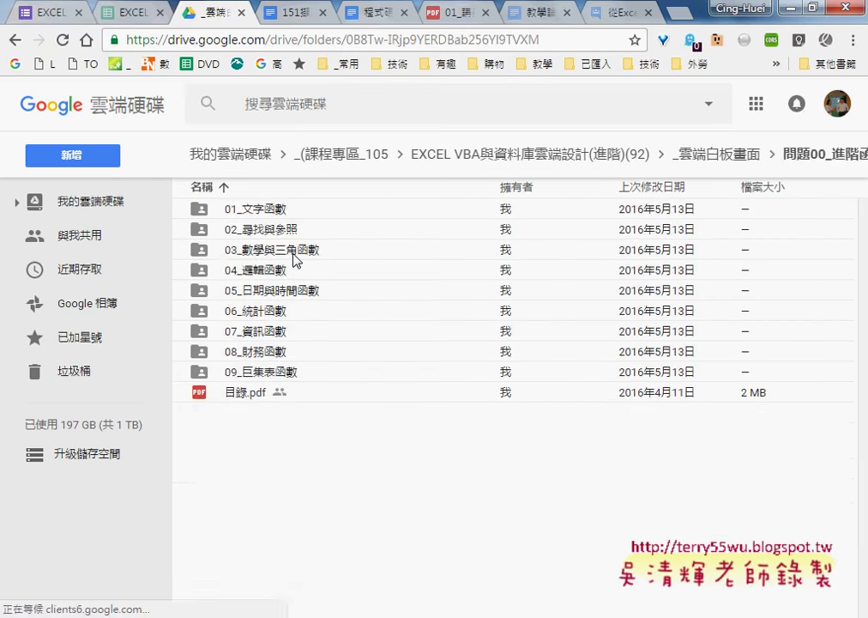
pyautogui.doubleClick(281, 208)
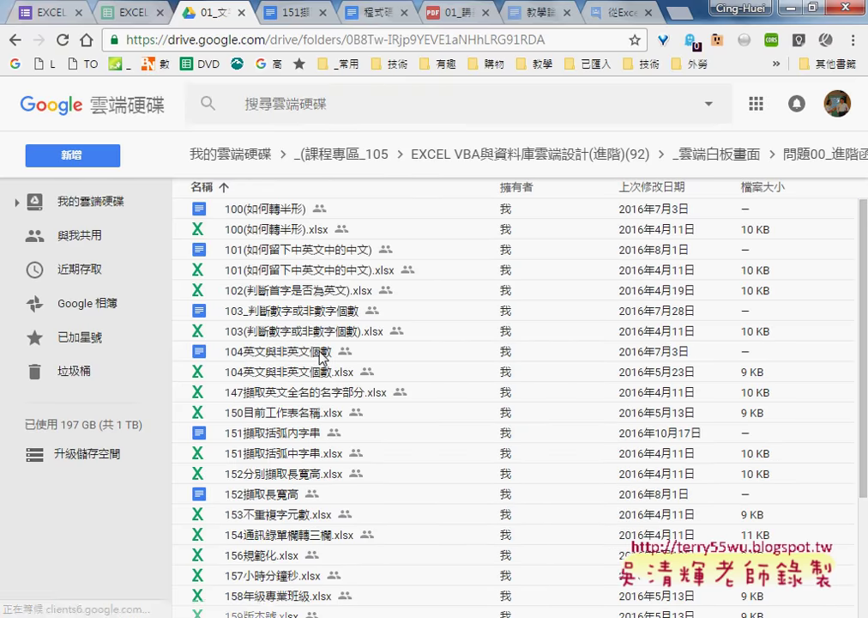
pyautogui.scroll(-3, 302, 362)
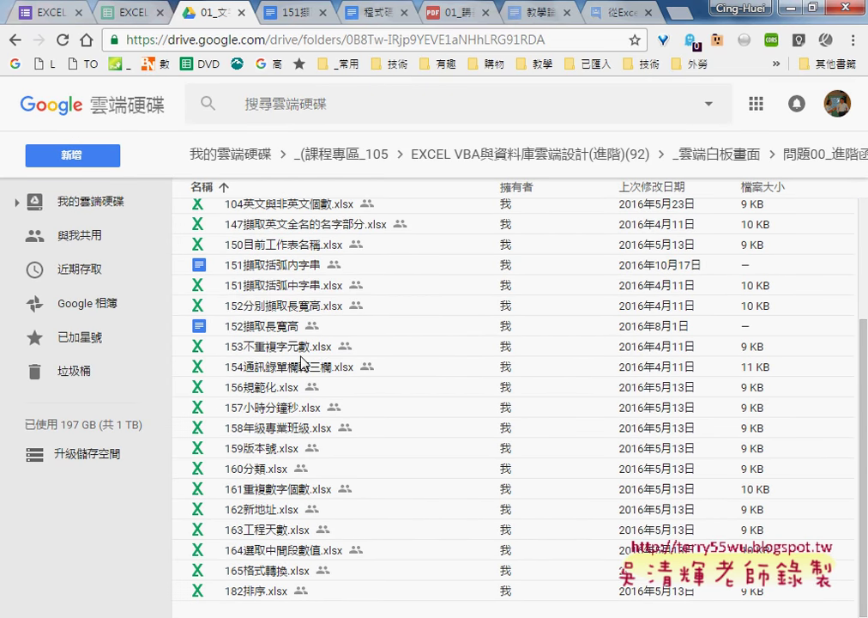
pyautogui.click(279, 285)
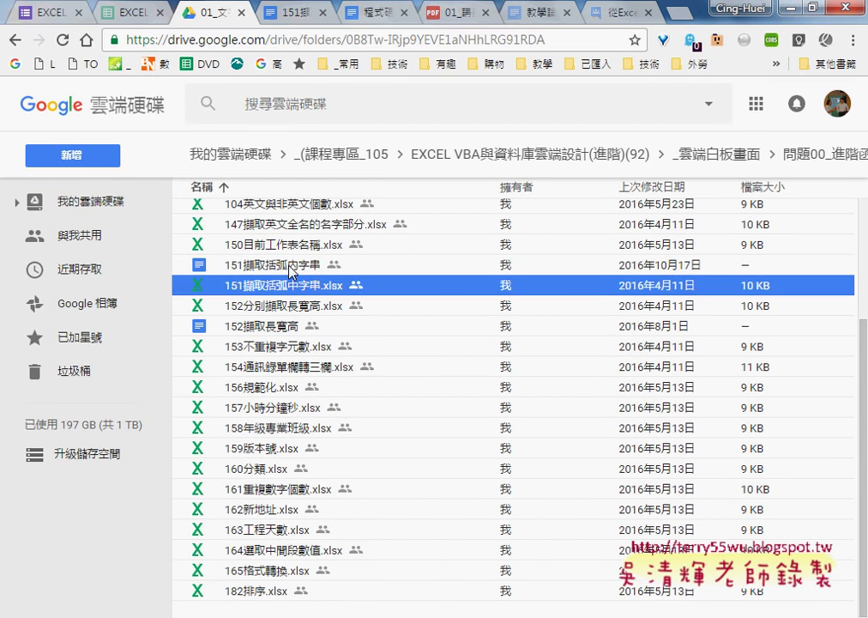
pyautogui.click(289, 267)
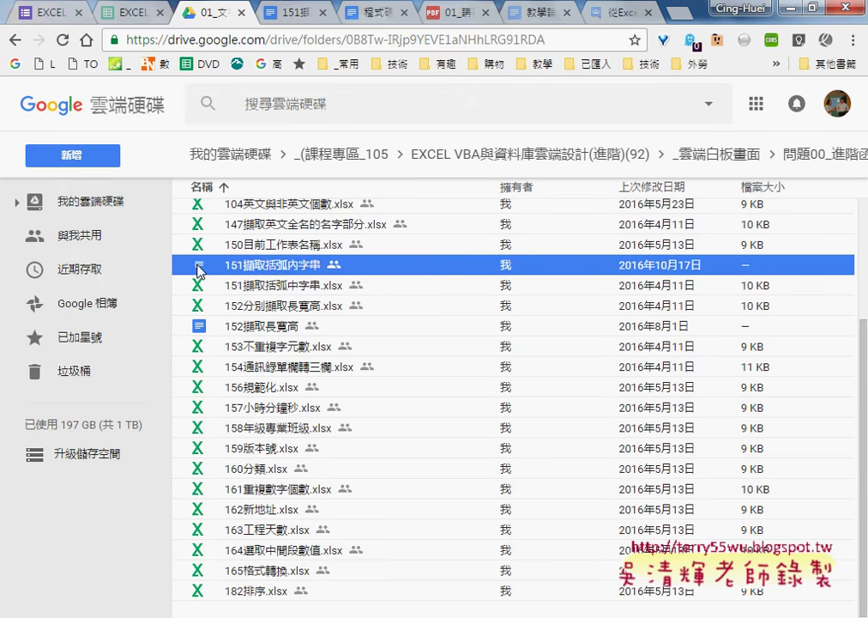
# - Open the 151擷取括弧內字串 document and scroll down to its formula list
pyautogui.doubleClick(280, 266)
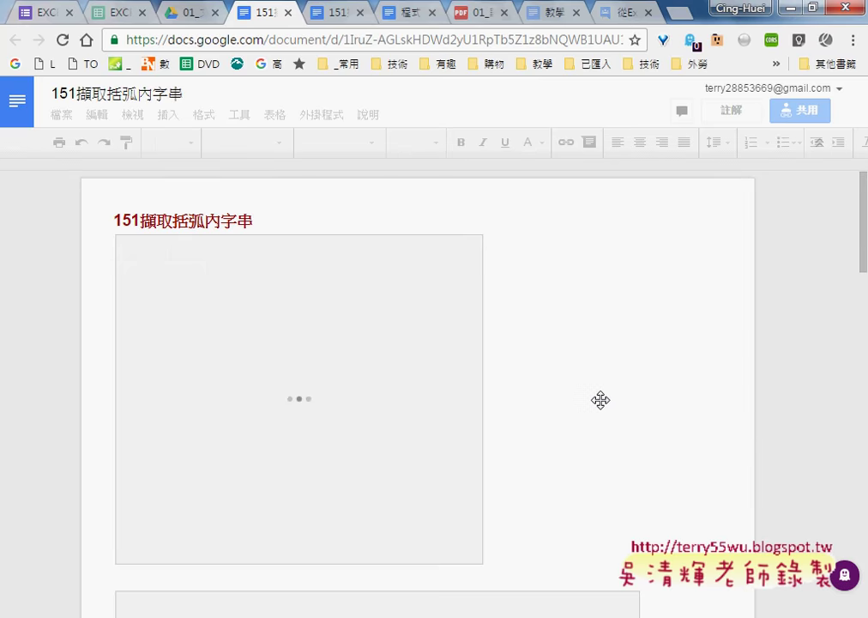
pyautogui.scroll(-2, 609, 401)
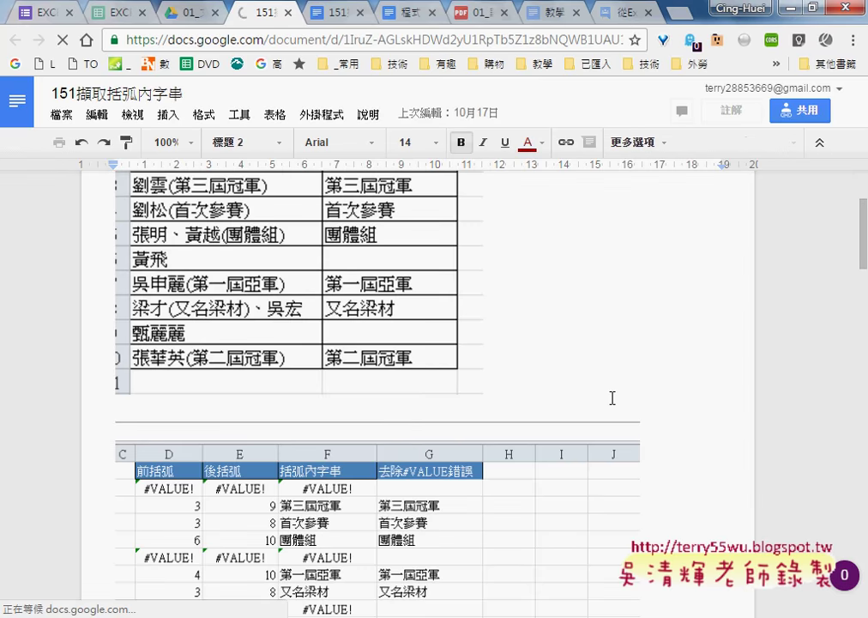
pyautogui.scroll(-1, 626, 397)
pyautogui.scroll(-2, 180, 428)
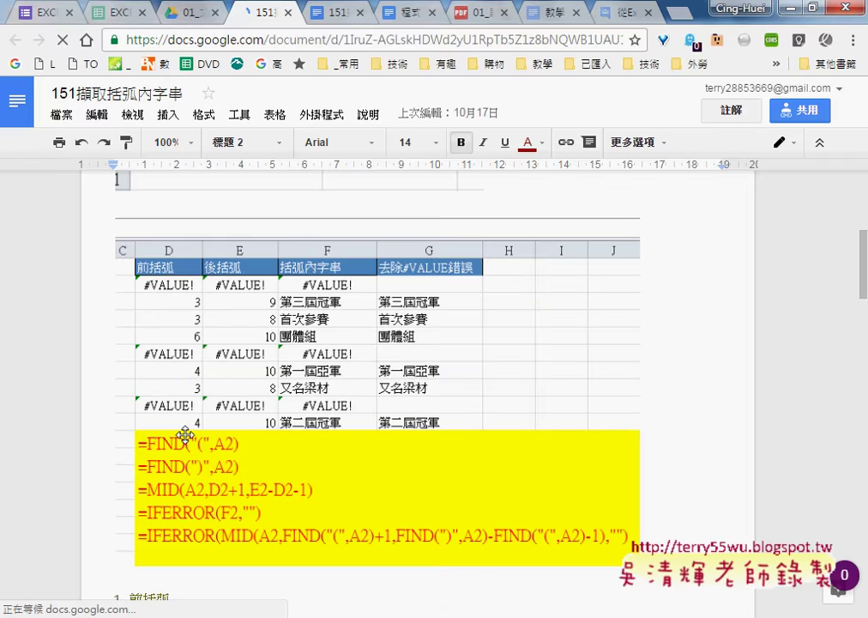
pyautogui.scroll(-1, 206, 425)
pyautogui.scroll(-1, 229, 422)
pyautogui.scroll(-1, 229, 424)
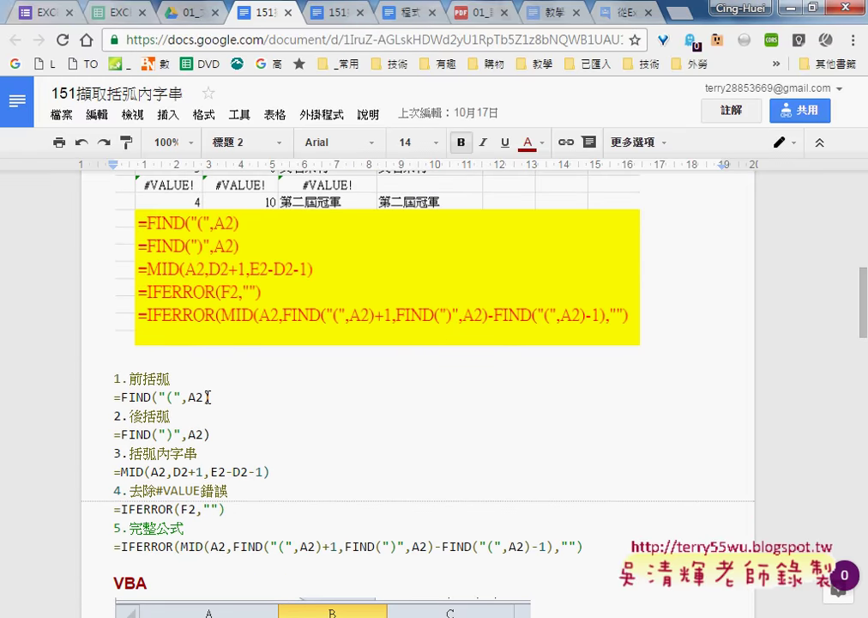
# - Highlight the opening-bracket FIND, closing-bracket FIND and full IFERROR formulas
pyautogui.moveTo(210, 397); pyautogui.dragTo(113, 397)
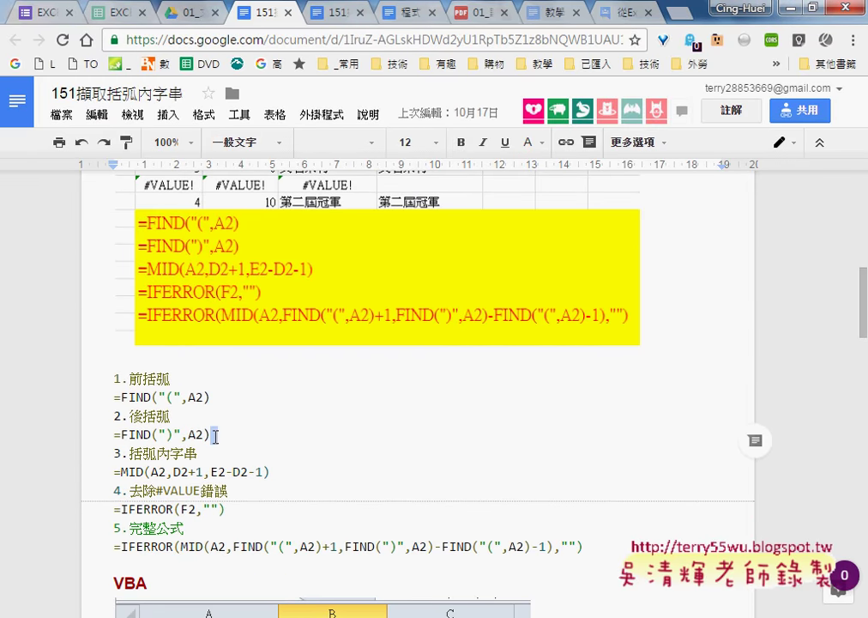
pyautogui.moveTo(210, 434); pyautogui.dragTo(113, 434)
pyautogui.moveTo(585, 547); pyautogui.dragTo(110, 544)
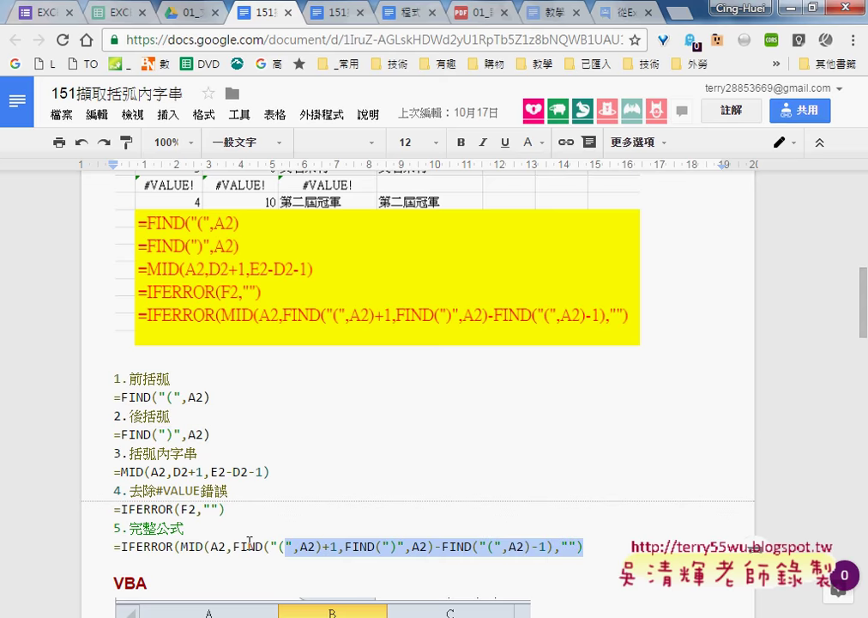